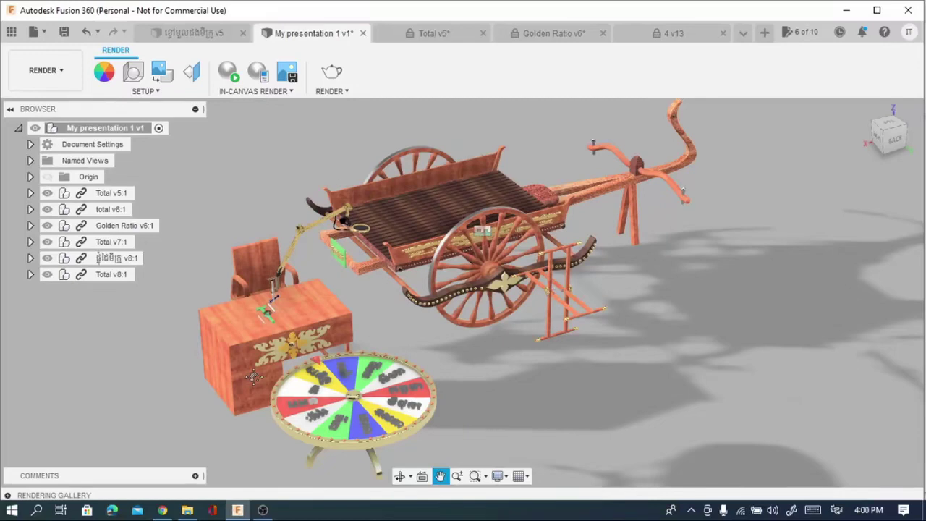
Orbit around the assembled models and zoom into the region around the cart and desk.
{"action": "left_click", "coordinate": [399, 477]}
{"action": "left_click_drag", "start_coordinate": [405, 433], "coordinate": [589, 407]}
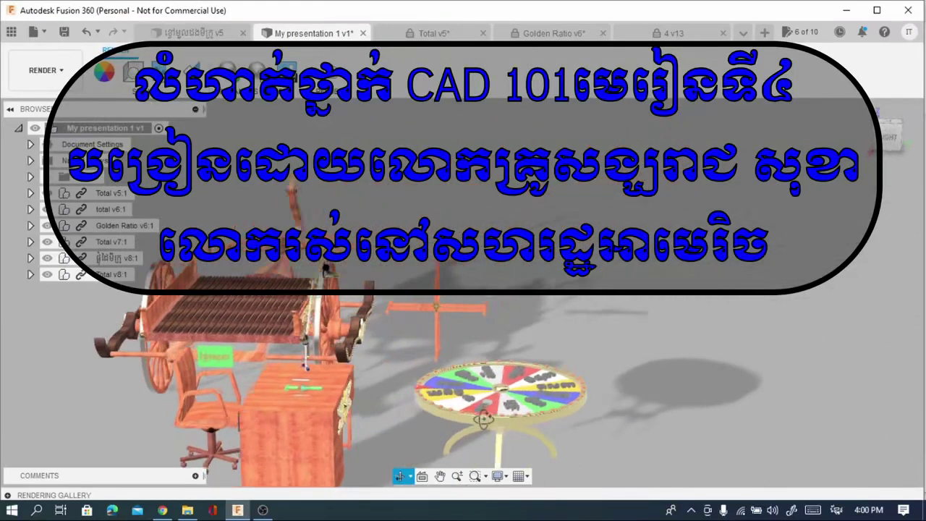
{"action": "scroll", "coordinate": [571, 395], "scroll_direction": "up", "scroll_amount": 2}
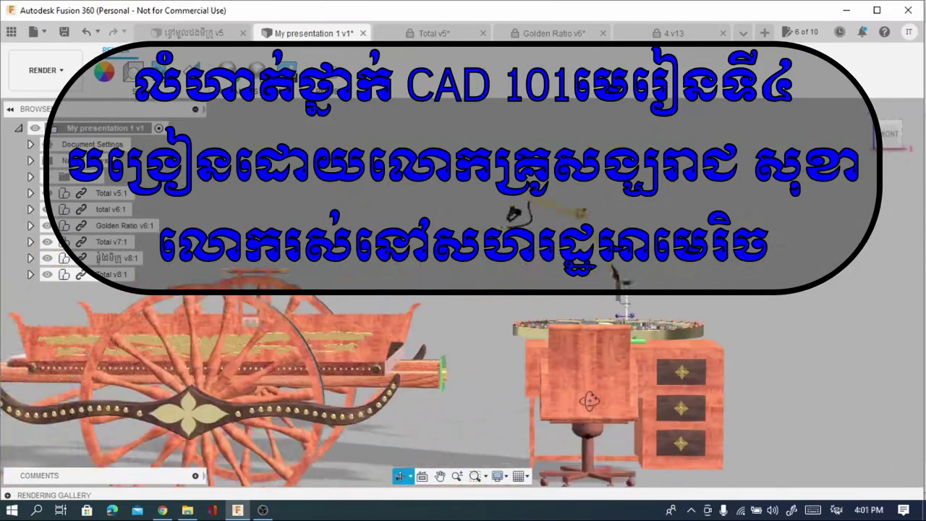
{"action": "scroll", "coordinate": [539, 374], "scroll_direction": "up", "scroll_amount": 3}
{"action": "scroll", "coordinate": [539, 374], "scroll_direction": "up", "scroll_amount": 3}
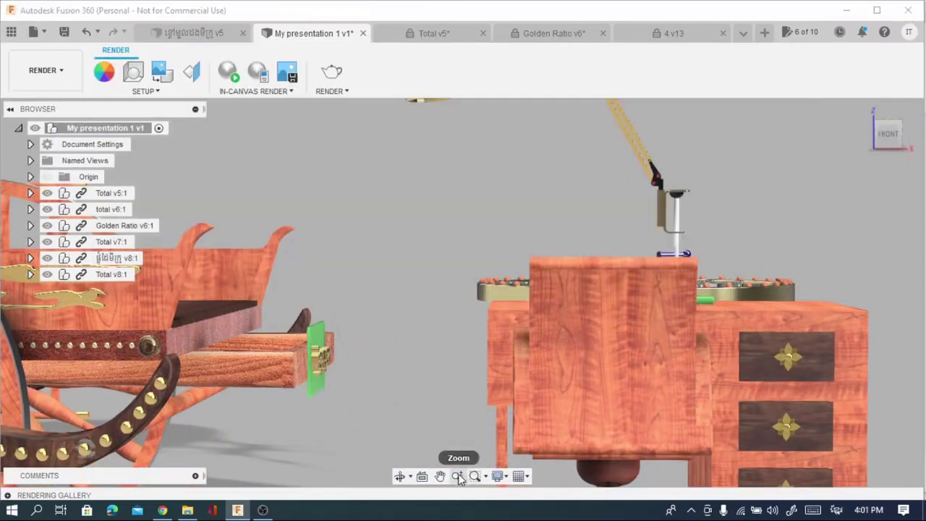
{"action": "left_click", "coordinate": [457, 477]}
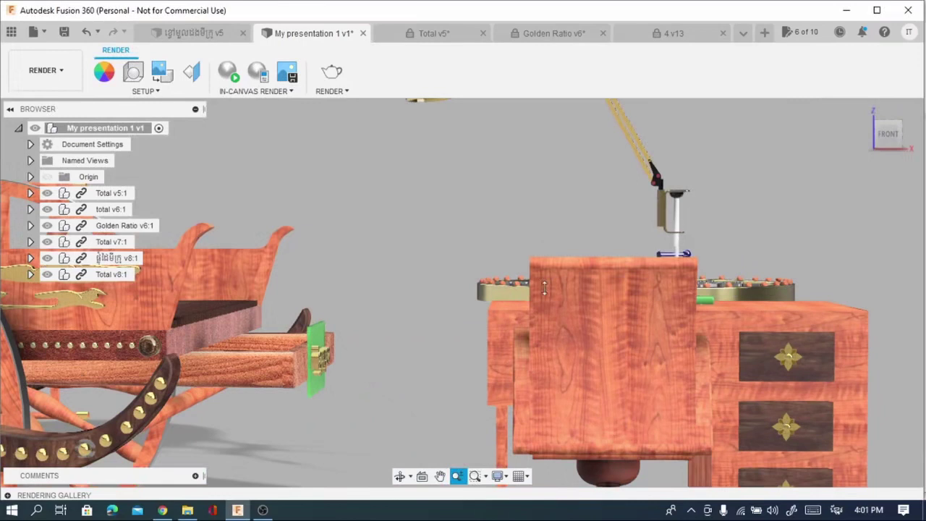
{"action": "left_click_drag", "start_coordinate": [592, 273], "coordinate": [451, 427]}
Orbit from the front round to the left side to face the desk, chair and cart.
{"action": "left_click", "coordinate": [399, 476]}
{"action": "mouse_move", "coordinate": [391, 407]}
{"action": "left_mouse_down"}
{"action": "mouse_move", "coordinate": [414, 331]}
{"action": "mouse_move", "coordinate": [388, 141]}
{"action": "left_mouse_up"}
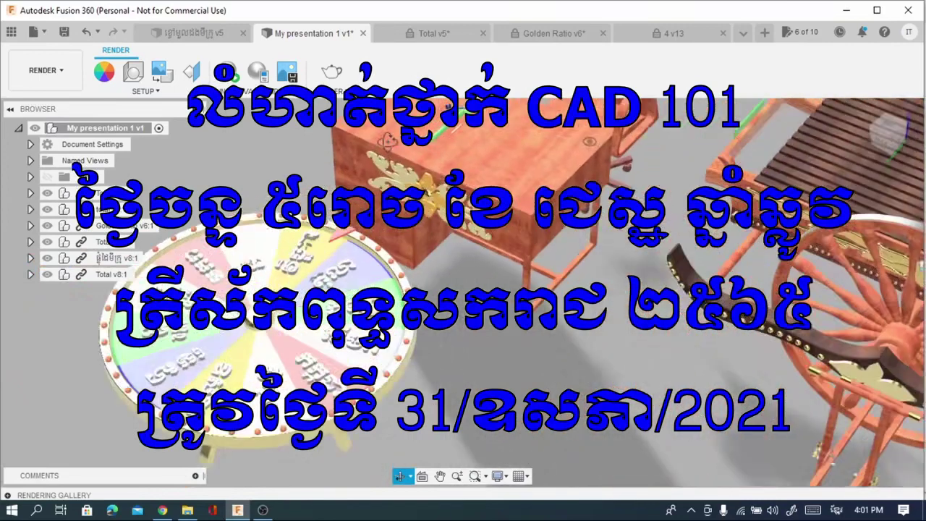
{"action": "scroll", "coordinate": [388, 141], "scroll_direction": "up", "scroll_amount": 3}
{"action": "mouse_move", "coordinate": [500, 163]}
{"action": "left_mouse_down"}
{"action": "mouse_move", "coordinate": [536, 141]}
{"action": "mouse_move", "coordinate": [506, 217]}
{"action": "left_mouse_up"}
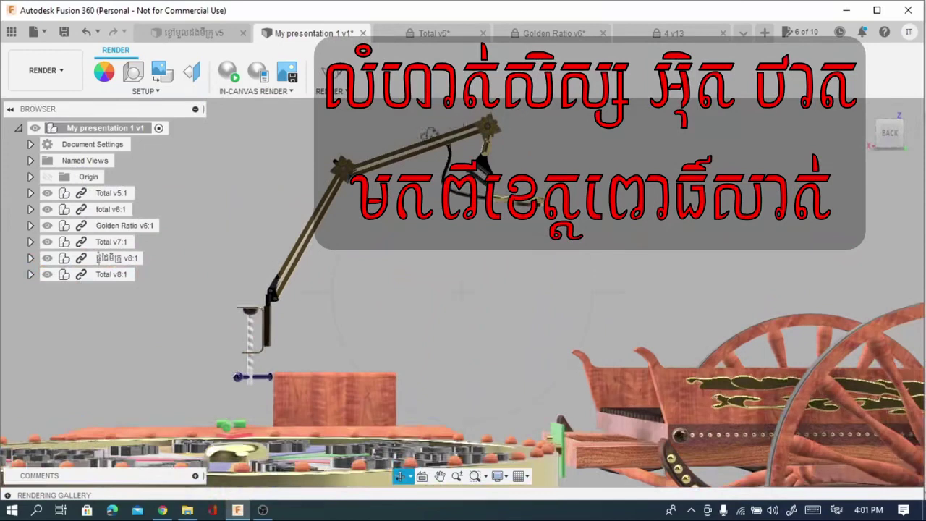
{"action": "scroll", "coordinate": [486, 347], "scroll_direction": "down", "scroll_amount": 3}
{"action": "scroll", "coordinate": [486, 348], "scroll_direction": "down", "scroll_amount": 3}
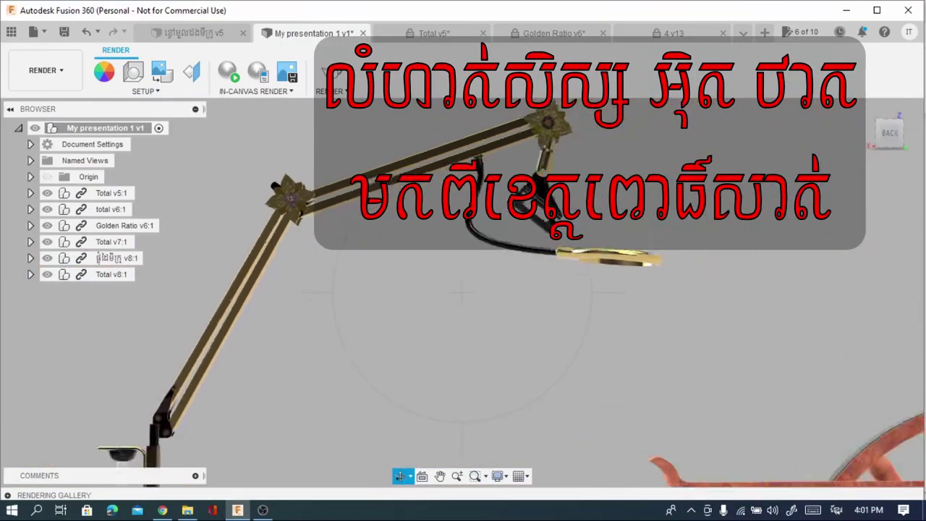
{"action": "scroll", "coordinate": [486, 347], "scroll_direction": "down", "scroll_amount": 4}
{"action": "scroll", "coordinate": [486, 347], "scroll_direction": "down", "scroll_amount": 2}
Orbit up to an elevated view with shadows and fine-tune the zoom.
{"action": "mouse_move", "coordinate": [486, 347]}
{"action": "left_mouse_down"}
{"action": "mouse_move", "coordinate": [513, 383]}
{"action": "mouse_move", "coordinate": [479, 386]}
{"action": "mouse_move", "coordinate": [390, 329]}
{"action": "left_mouse_up"}
{"action": "scroll", "coordinate": [391, 327], "scroll_direction": "up", "scroll_amount": 3}
{"action": "scroll", "coordinate": [579, 318], "scroll_direction": "down", "scroll_amount": 2}
{"action": "scroll", "coordinate": [752, 304], "scroll_direction": "up", "scroll_amount": 2}
{"action": "scroll", "coordinate": [754, 335], "scroll_direction": "up", "scroll_amount": 3}
{"action": "scroll", "coordinate": [754, 334], "scroll_direction": "down", "scroll_amount": 3}
{"action": "scroll", "coordinate": [744, 303], "scroll_direction": "down", "scroll_amount": 3}
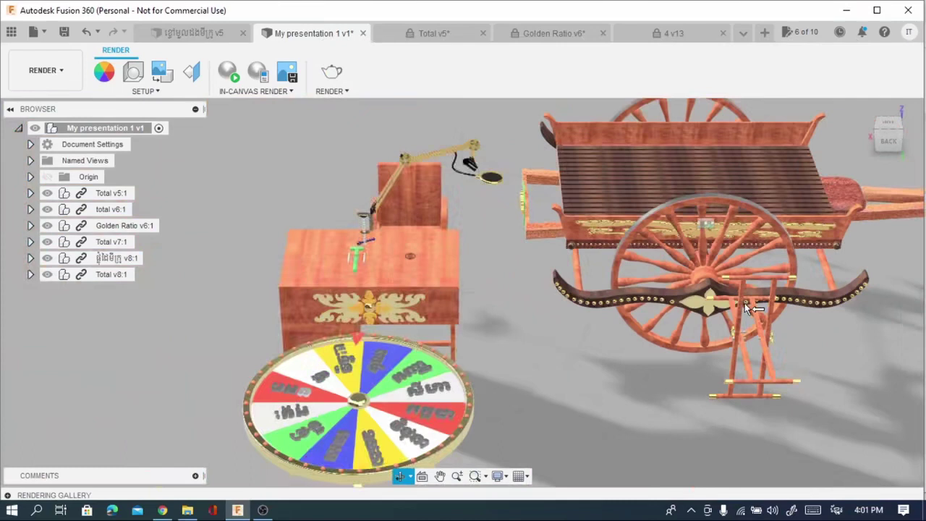
{"action": "scroll", "coordinate": [744, 303], "scroll_direction": "down", "scroll_amount": 2}
Zoom in on the total v6 rod and slide the T-shaped head along it to the tube.
{"action": "left_click", "coordinate": [440, 476]}
{"action": "scroll", "coordinate": [473, 340], "scroll_direction": "up", "scroll_amount": 3}
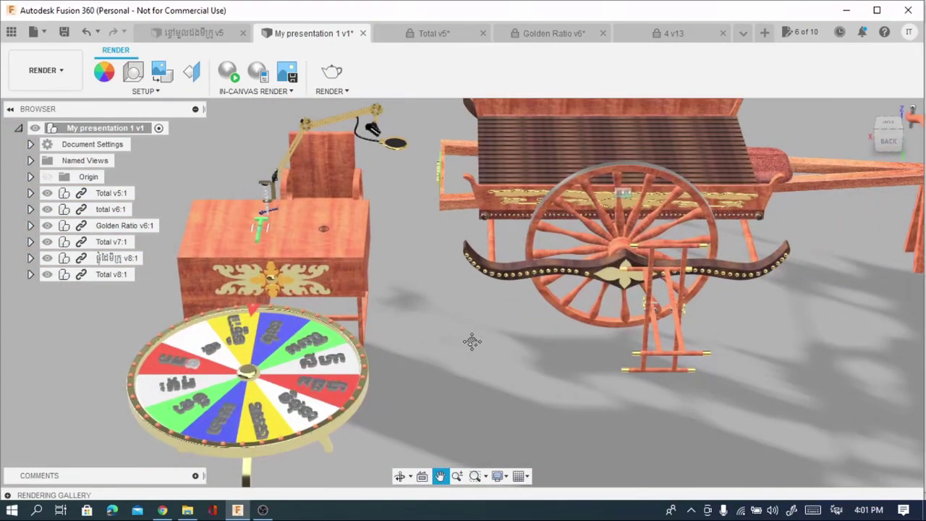
{"action": "scroll", "coordinate": [394, 321], "scroll_direction": "up", "scroll_amount": 2}
{"action": "scroll", "coordinate": [226, 374], "scroll_direction": "up", "scroll_amount": 2}
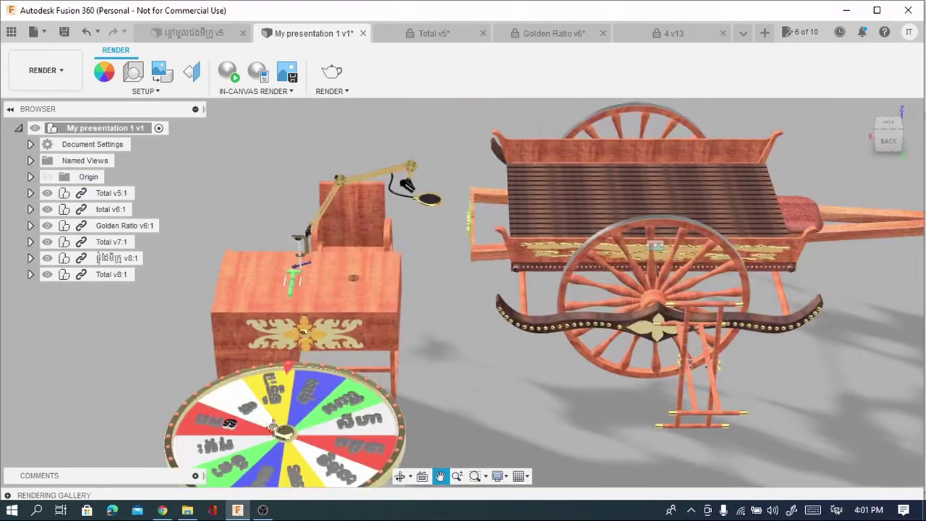
{"action": "scroll", "coordinate": [290, 340], "scroll_direction": "up", "scroll_amount": 2}
{"action": "scroll", "coordinate": [321, 307], "scroll_direction": "up", "scroll_amount": 3}
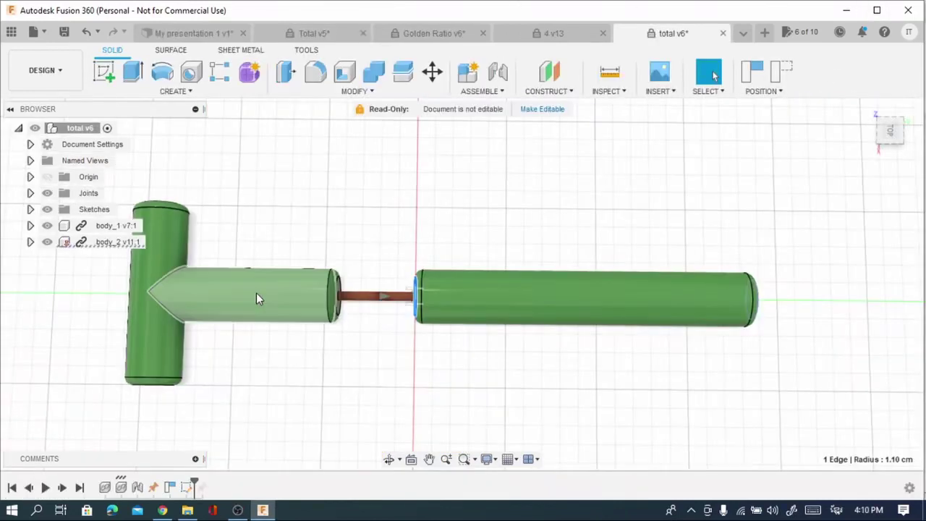
{"action": "left_click_drag", "start_coordinate": [253, 299], "coordinate": [374, 297]}
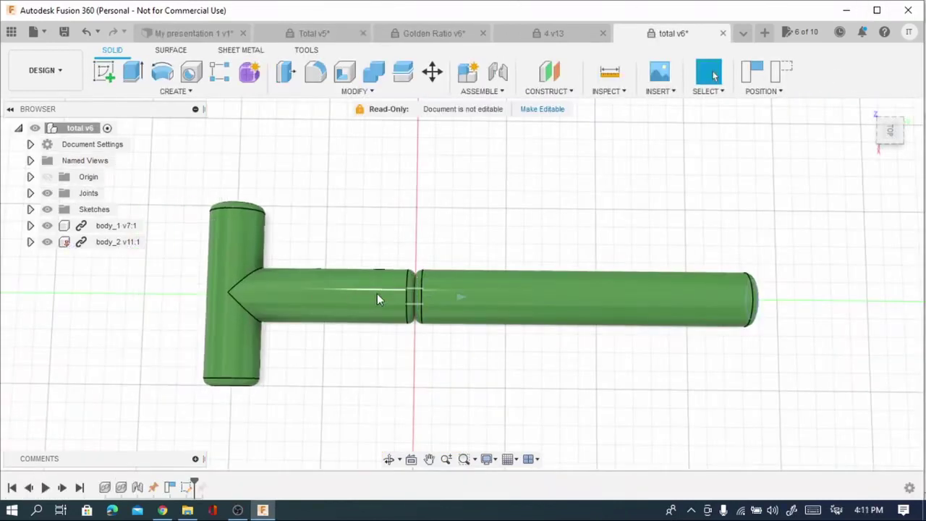
Orbit the model until the handle lies almost horizontal and inspect the right-hand cylinder face.
{"action": "left_click", "coordinate": [388, 458]}
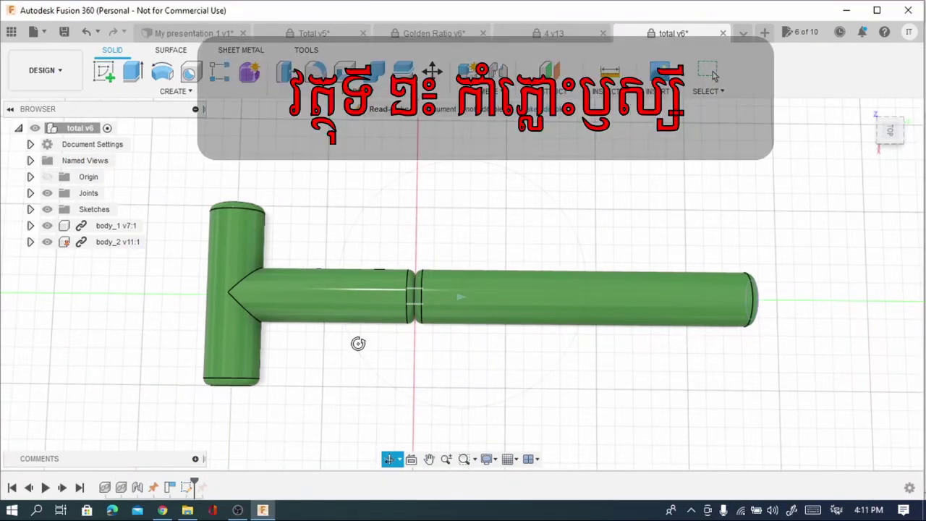
{"action": "mouse_move", "coordinate": [321, 338]}
{"action": "left_mouse_down"}
{"action": "mouse_move", "coordinate": [324, 371]}
{"action": "mouse_move", "coordinate": [324, 339]}
{"action": "mouse_move", "coordinate": [314, 340]}
{"action": "left_mouse_up"}
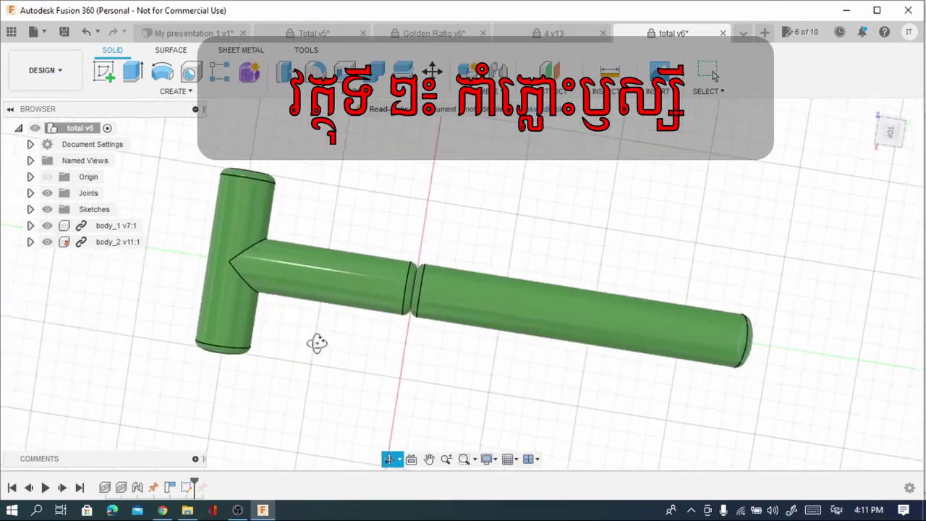
{"action": "mouse_move", "coordinate": [280, 248]}
{"action": "left_mouse_down"}
{"action": "mouse_move", "coordinate": [268, 244]}
{"action": "mouse_move", "coordinate": [332, 278]}
{"action": "mouse_move", "coordinate": [301, 291]}
{"action": "left_mouse_up"}
{"action": "key", "text": "Escape"}
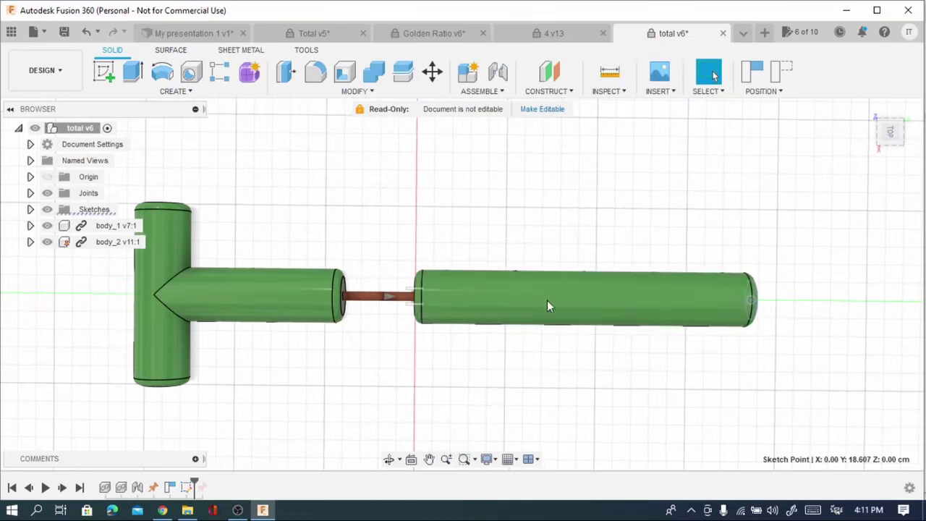
{"action": "left_click", "coordinate": [586, 296]}
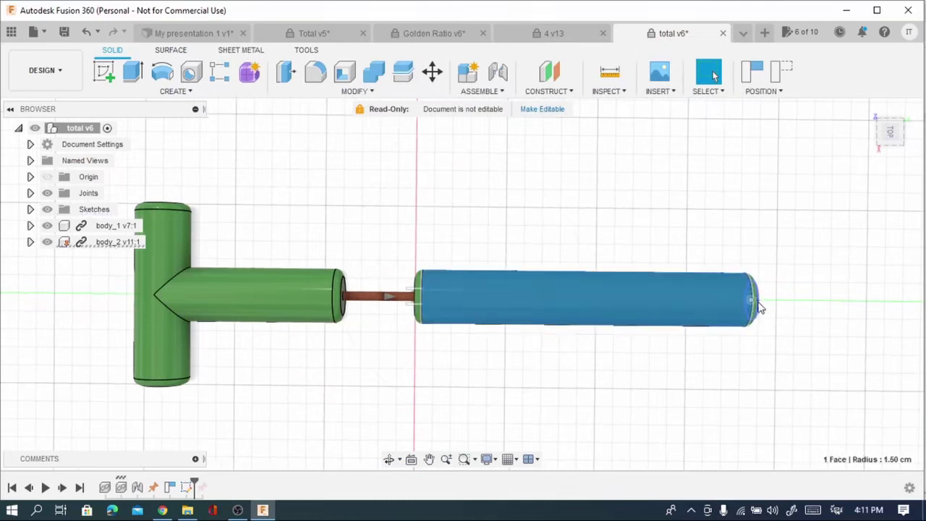
{"action": "key", "text": "Escape"}
Slide the T-shaped body right to meet the cylinder and pan the T-joint into focus.
{"action": "scroll", "coordinate": [757, 296], "scroll_direction": "up", "scroll_amount": 3}
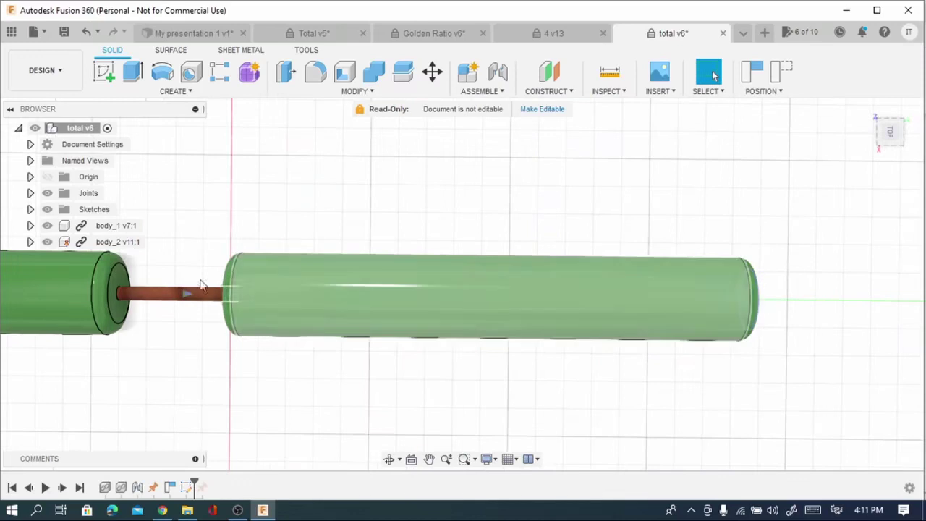
{"action": "scroll", "coordinate": [226, 300], "scroll_direction": "down", "scroll_amount": 2}
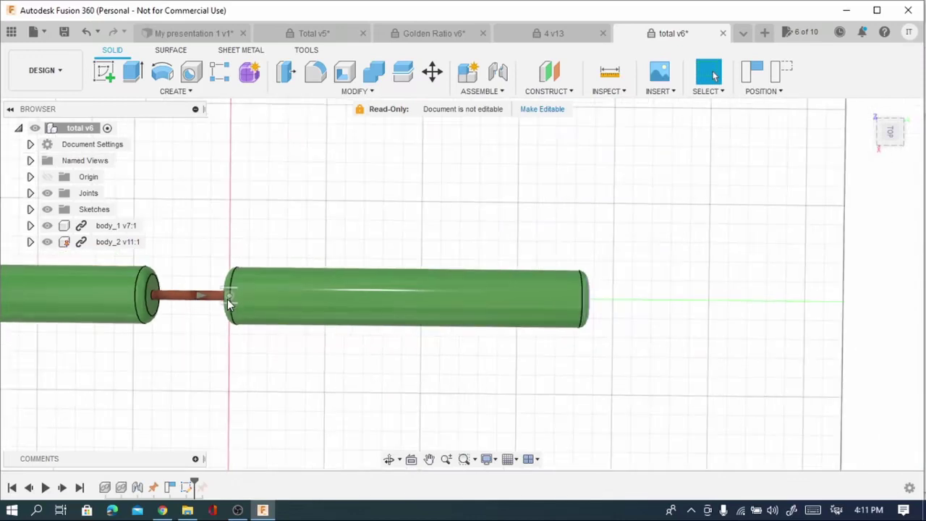
{"action": "scroll", "coordinate": [225, 300], "scroll_direction": "down", "scroll_amount": 2}
{"action": "left_click_drag", "start_coordinate": [78, 305], "coordinate": [205, 303]}
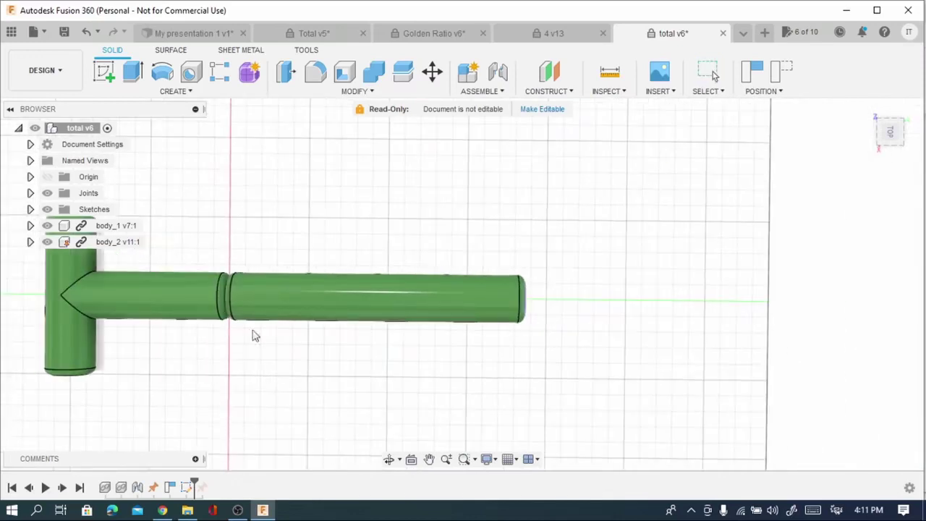
{"action": "left_click", "coordinate": [428, 459]}
{"action": "left_click_drag", "start_coordinate": [300, 352], "coordinate": [541, 340]}
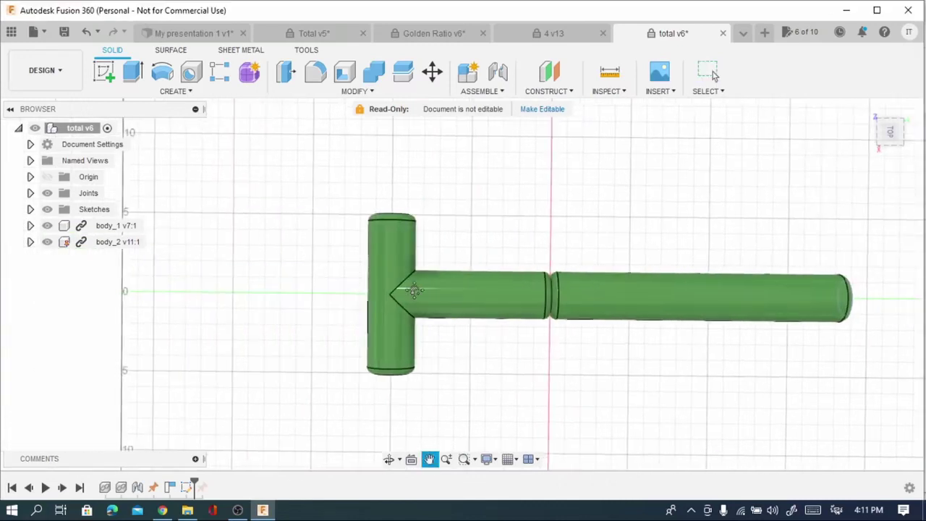
{"action": "scroll", "coordinate": [391, 311], "scroll_direction": "up", "scroll_amount": 3}
{"action": "key", "text": "Escape"}
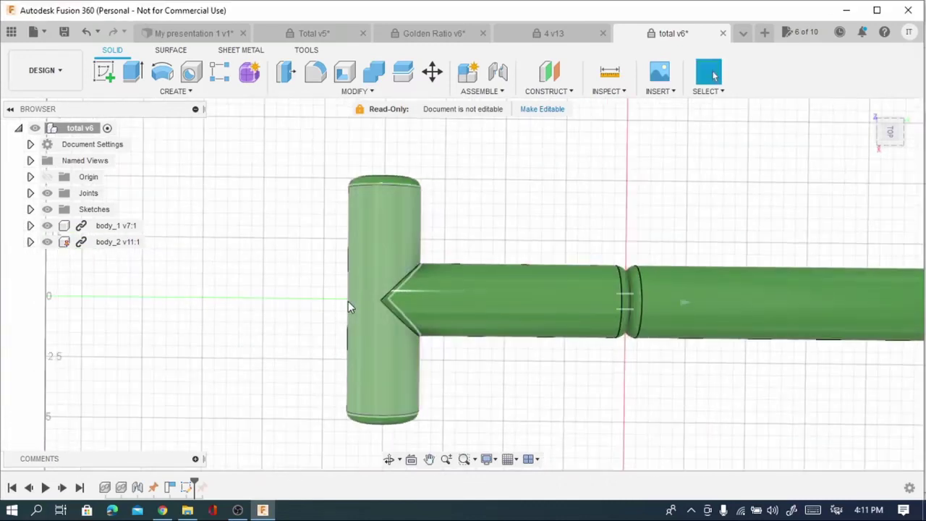
Slide the T-shaped body left to reveal the rod, then back right to close the gap.
{"action": "left_click", "coordinate": [348, 300]}
{"action": "left_click_drag", "start_coordinate": [577, 310], "coordinate": [479, 310]}
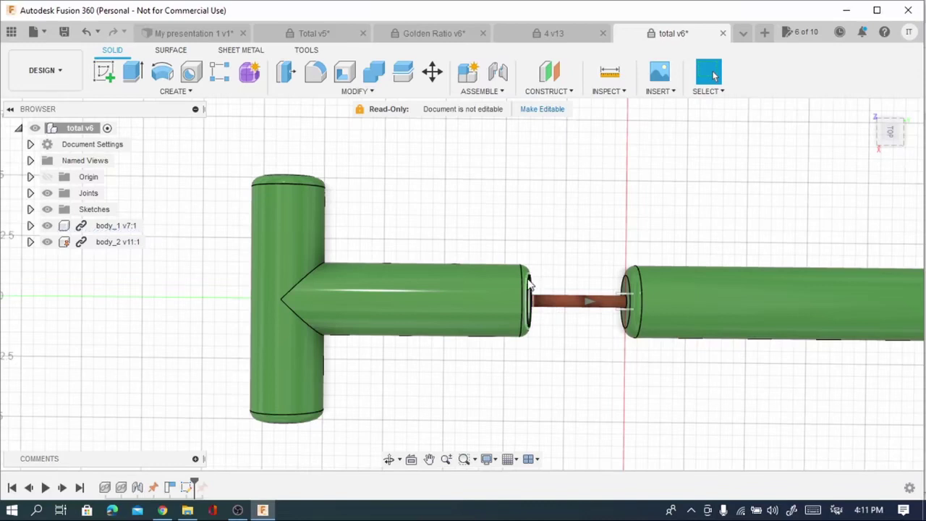
{"action": "scroll", "coordinate": [672, 284], "scroll_direction": "down", "scroll_amount": 2}
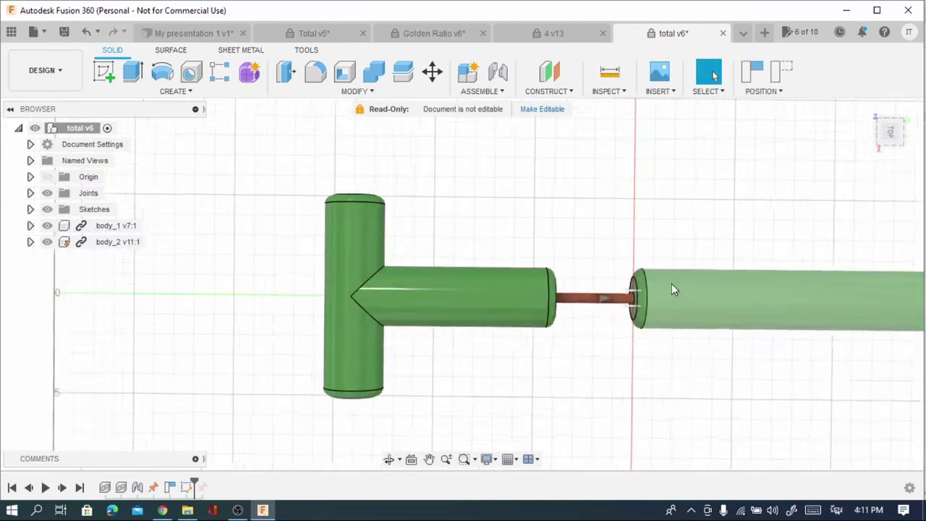
{"action": "left_click_drag", "start_coordinate": [484, 289], "coordinate": [653, 295]}
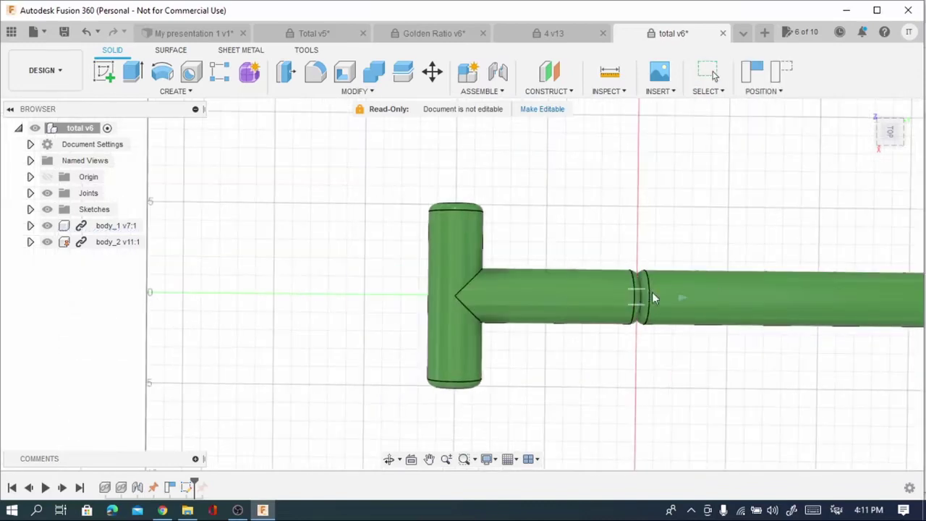
{"action": "left_click", "coordinate": [429, 459]}
{"action": "left_click_drag", "start_coordinate": [649, 337], "coordinate": [467, 333]}
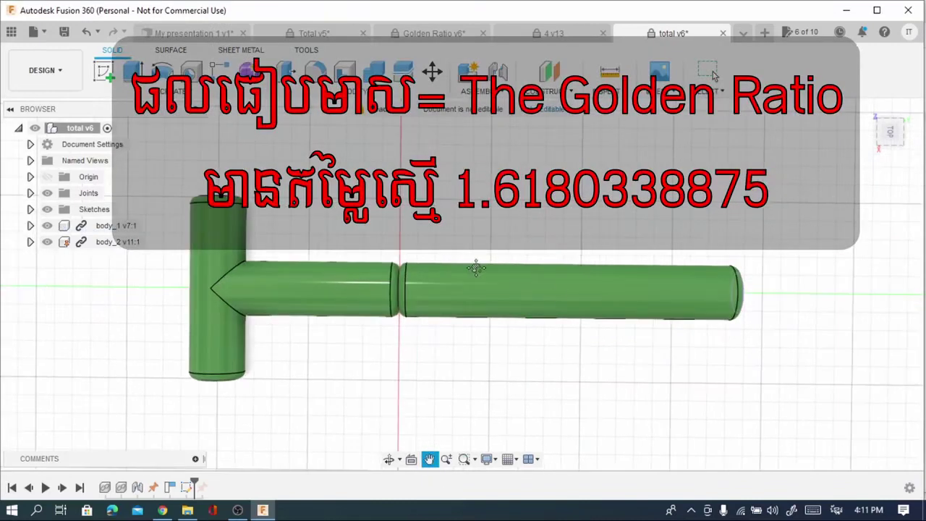
{"action": "key", "text": "Escape"}
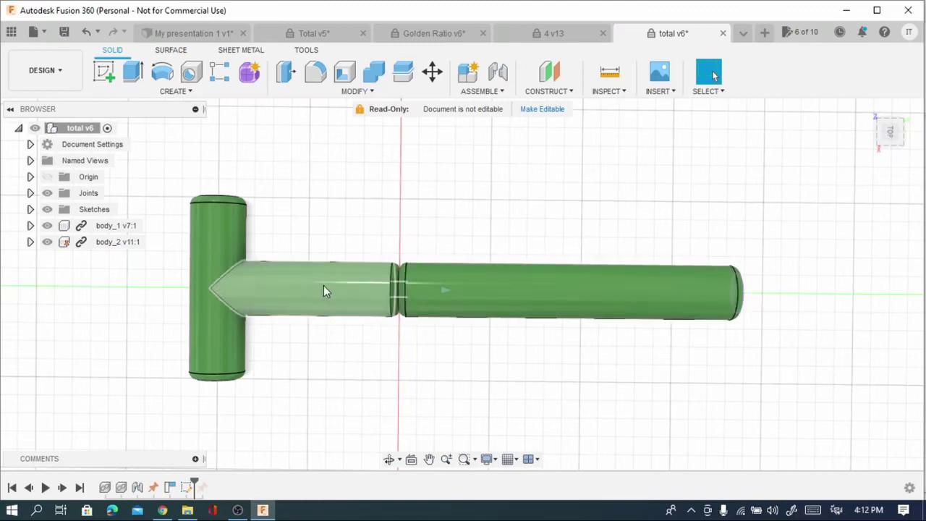
{"action": "left_click_drag", "start_coordinate": [318, 287], "coordinate": [214, 289]}
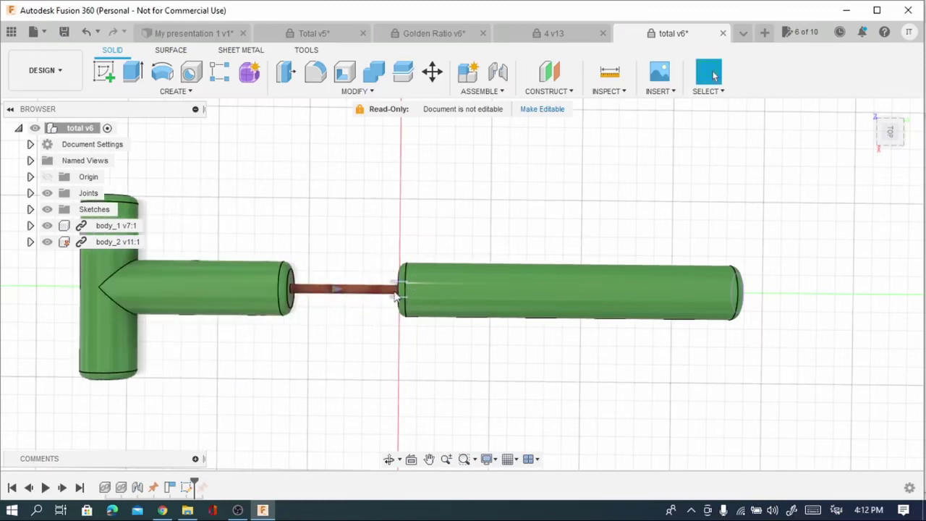
{"action": "left_click", "coordinate": [185, 291]}
{"action": "left_click", "coordinate": [348, 292]}
{"action": "left_click", "coordinate": [349, 290]}
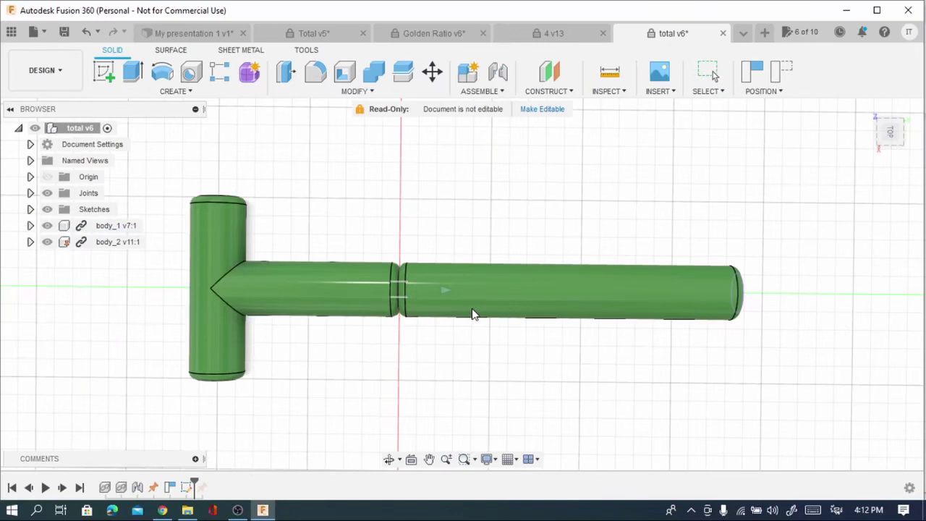
{"action": "left_click", "coordinate": [209, 271]}
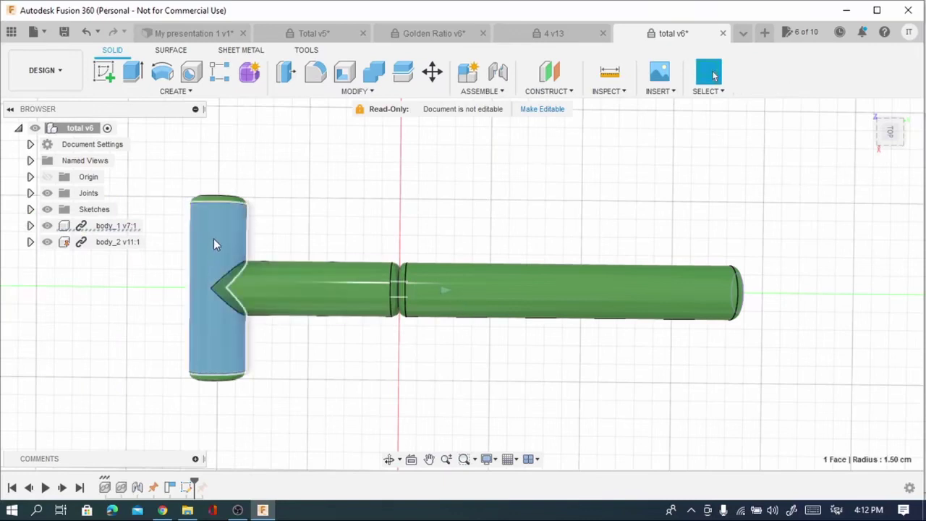
{"action": "left_click", "coordinate": [261, 337]}
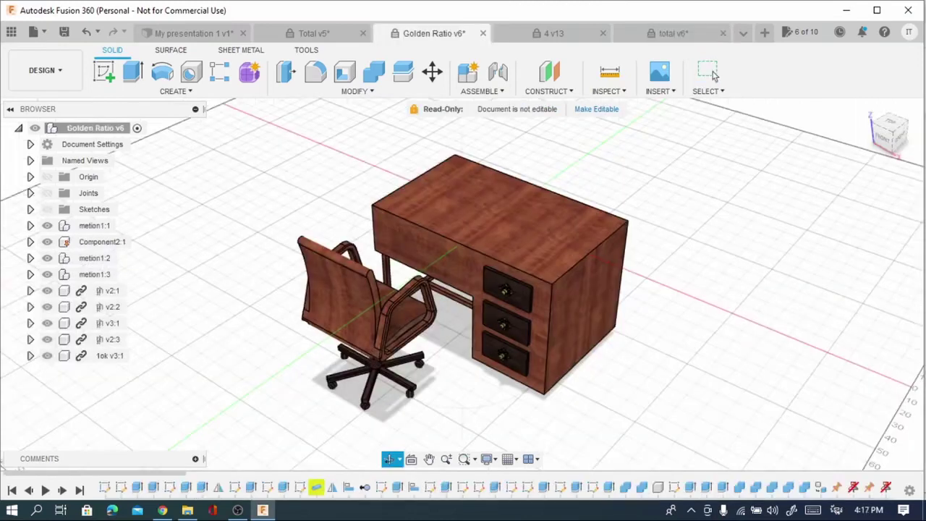
Orbit around the desk and chair and check the area of the desk's end face.
{"action": "mouse_move", "coordinate": [506, 354]}
{"action": "middle_mouse_down", "text": "shift"}
{"action": "mouse_move", "coordinate": [465, 356]}
{"action": "mouse_move", "coordinate": [446, 335]}
{"action": "mouse_move", "coordinate": [386, 355]}
{"action": "mouse_move", "coordinate": [378, 342]}
{"action": "mouse_move", "coordinate": [373, 322]}
{"action": "mouse_move", "coordinate": [450, 351]}
{"action": "mouse_move", "coordinate": [473, 255]}
{"action": "middle_mouse_up", "text": "shift"}
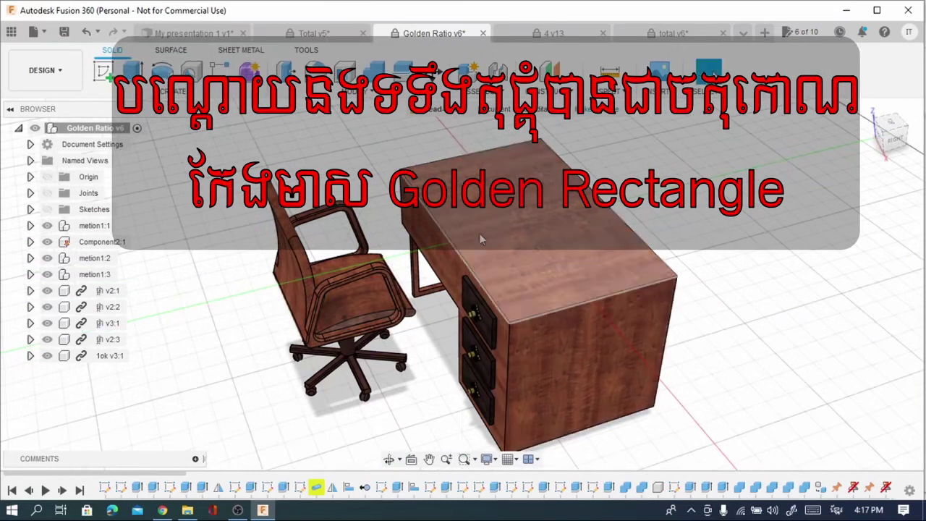
{"action": "left_click", "coordinate": [558, 323]}
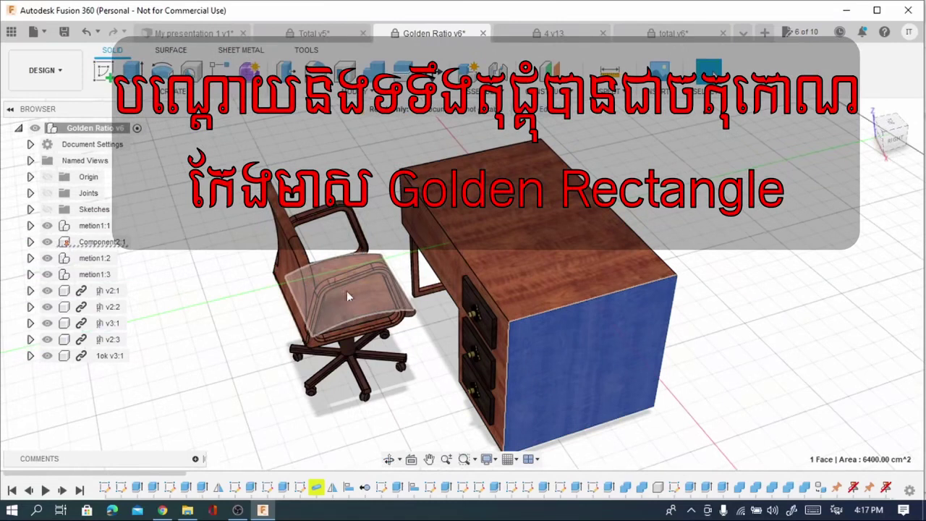
{"action": "key", "text": "Escape"}
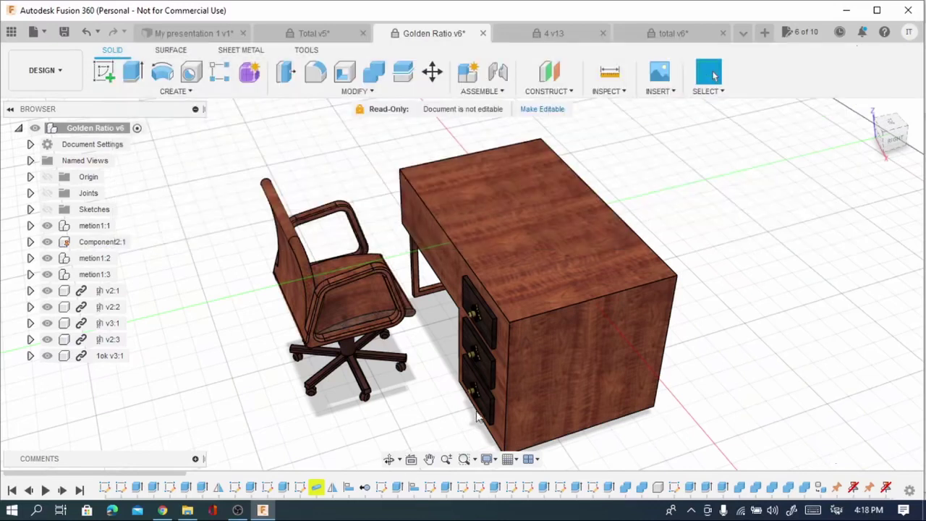
Slide the top desk drawer fully open and pull out the second drawer.
{"action": "scroll", "coordinate": [518, 377], "scroll_direction": "up", "scroll_amount": 2}
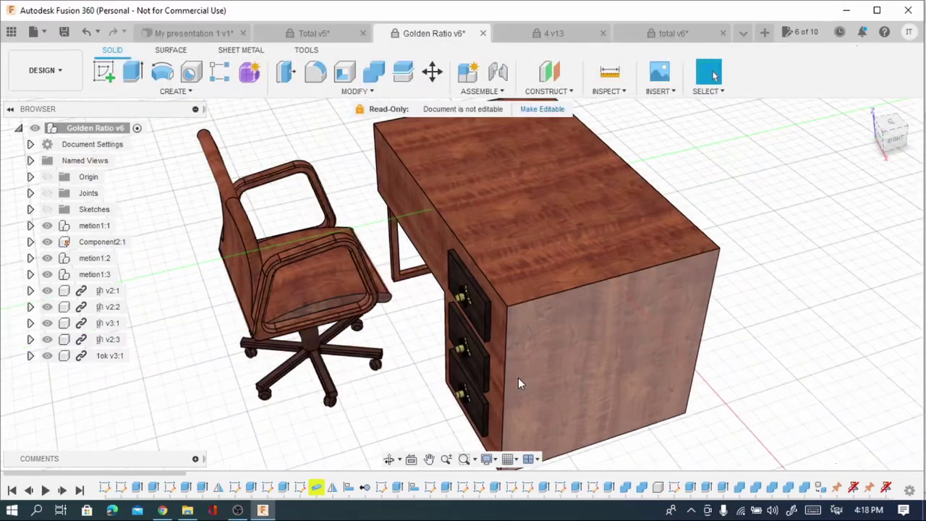
{"action": "scroll", "coordinate": [470, 309], "scroll_direction": "up", "scroll_amount": 2}
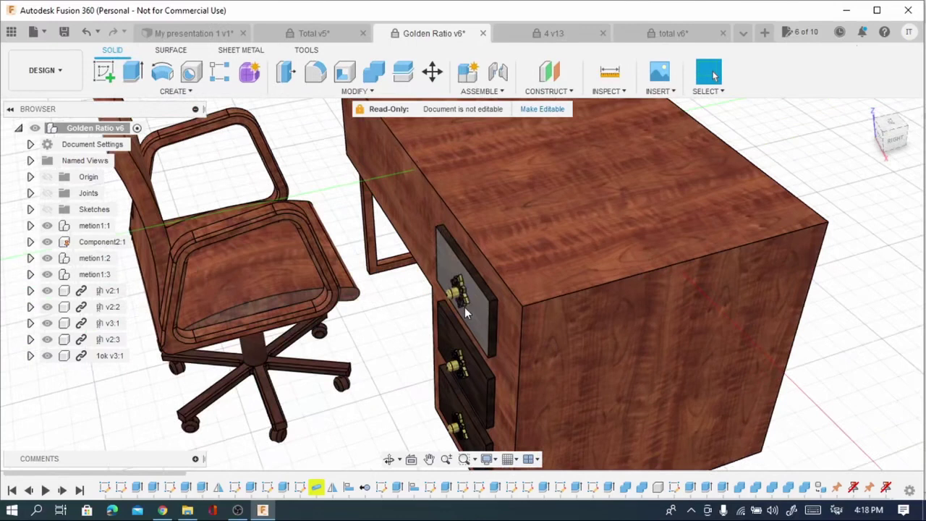
{"action": "scroll", "coordinate": [457, 295], "scroll_direction": "up", "scroll_amount": 1}
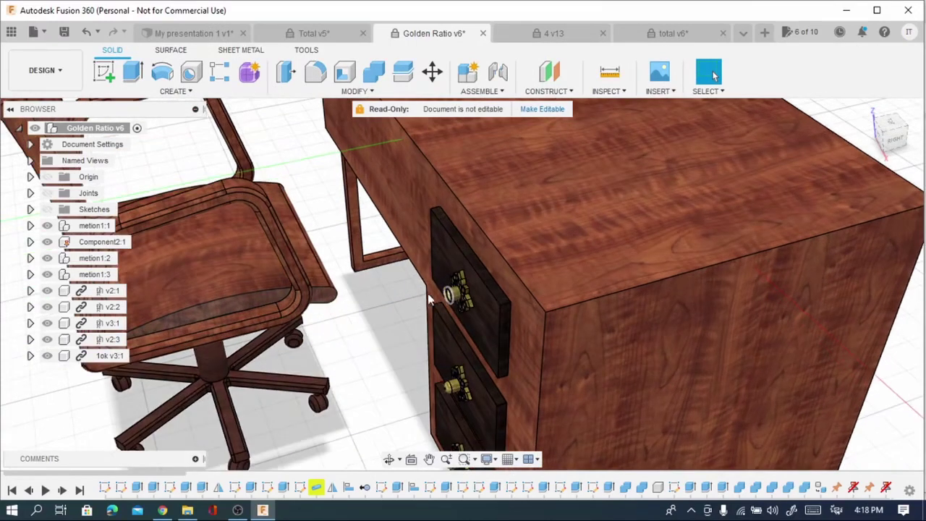
{"action": "left_click_drag", "start_coordinate": [426, 307], "coordinate": [351, 329]}
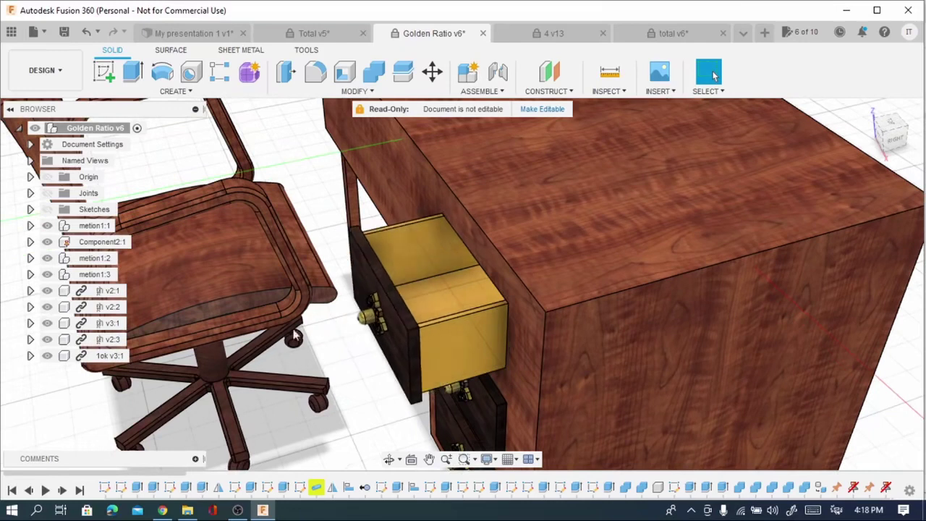
{"action": "mouse_move", "coordinate": [418, 309]}
{"action": "left_mouse_down"}
{"action": "mouse_move", "coordinate": [449, 325]}
{"action": "mouse_move", "coordinate": [437, 316]}
{"action": "mouse_move", "coordinate": [213, 373]}
{"action": "mouse_move", "coordinate": [562, 289]}
{"action": "left_mouse_up"}
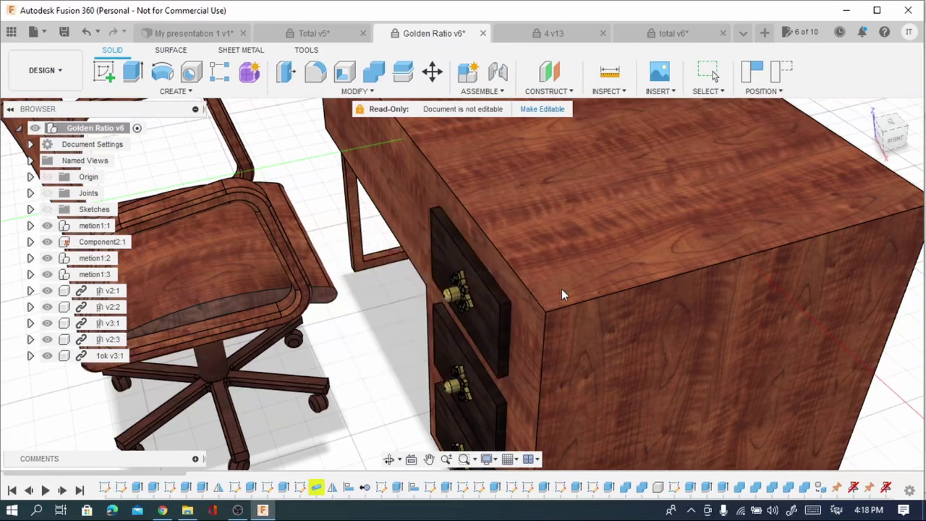
{"action": "left_click_drag", "start_coordinate": [504, 304], "coordinate": [575, 281]}
{"action": "scroll", "coordinate": [543, 302], "scroll_direction": "down", "scroll_amount": 5}
{"action": "mouse_move", "coordinate": [475, 374]}
{"action": "left_mouse_down"}
{"action": "mouse_move", "coordinate": [391, 401]}
{"action": "mouse_move", "coordinate": [465, 397]}
{"action": "mouse_move", "coordinate": [361, 420]}
{"action": "mouse_move", "coordinate": [493, 385]}
{"action": "left_mouse_up"}
{"action": "scroll", "coordinate": [516, 368], "scroll_direction": "down", "scroll_amount": 3}
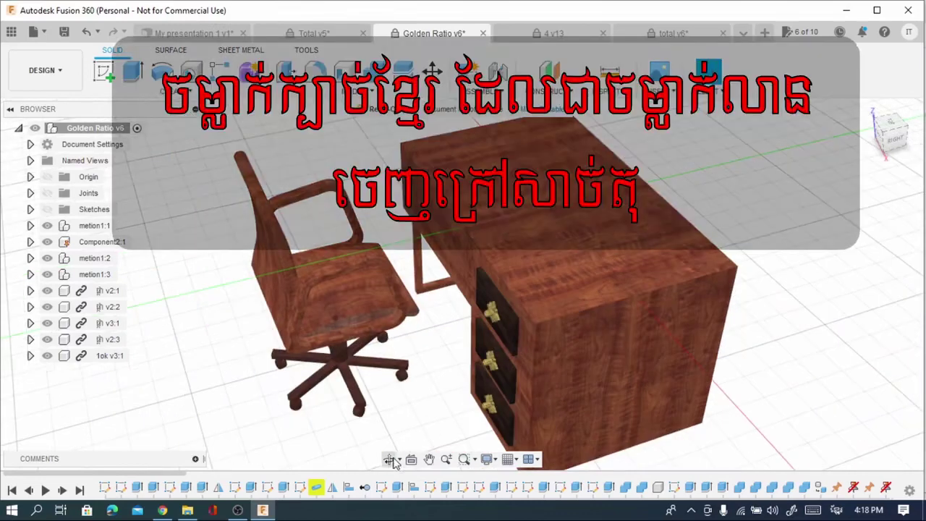
Orbit round the desk to show its back ornament, then turn the X-frame stand to a new angle.
{"action": "left_click", "coordinate": [390, 459]}
{"action": "left_click_drag", "start_coordinate": [463, 362], "coordinate": [650, 362]}
{"action": "left_click_drag", "start_coordinate": [477, 307], "coordinate": [475, 307]}
{"action": "scroll", "coordinate": [515, 279], "scroll_direction": "up", "scroll_amount": 1}
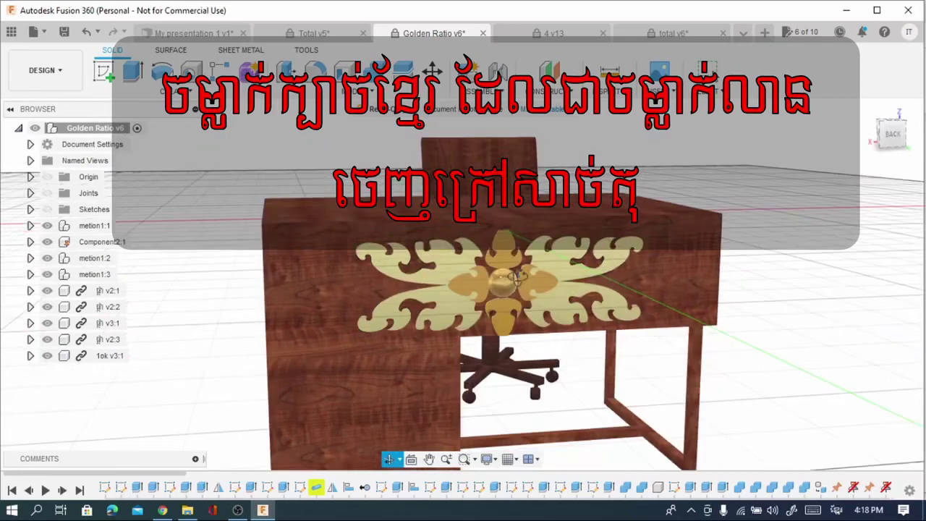
{"action": "scroll", "coordinate": [446, 261], "scroll_direction": "up", "scroll_amount": 1}
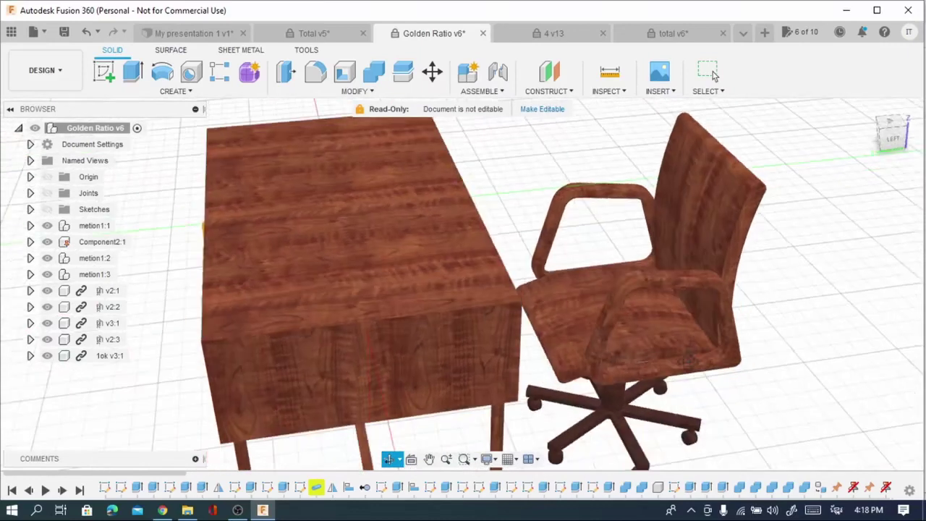
{"action": "middle_click_drag", "start_coordinate": [703, 352], "coordinate": [718, 348], "text": "shift"}
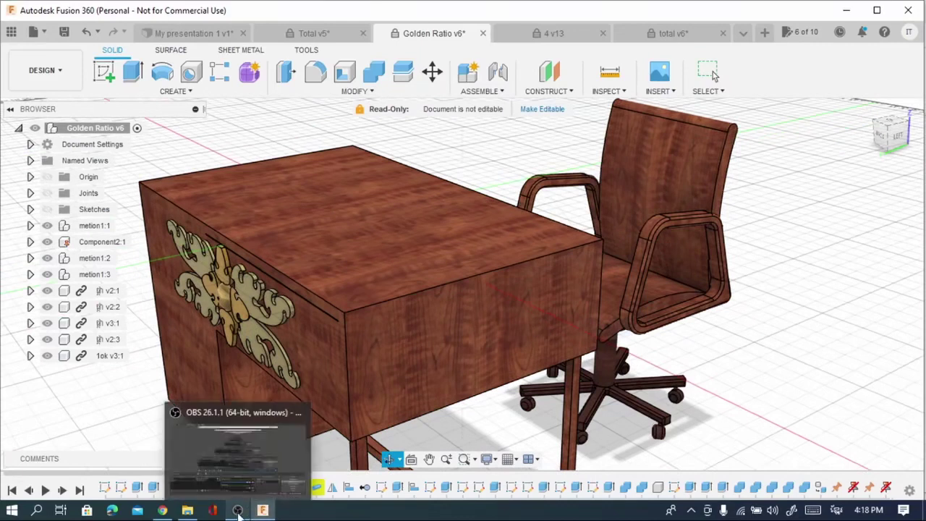
{"action": "middle_click_drag", "start_coordinate": [426, 264], "coordinate": [428, 264], "text": "shift"}
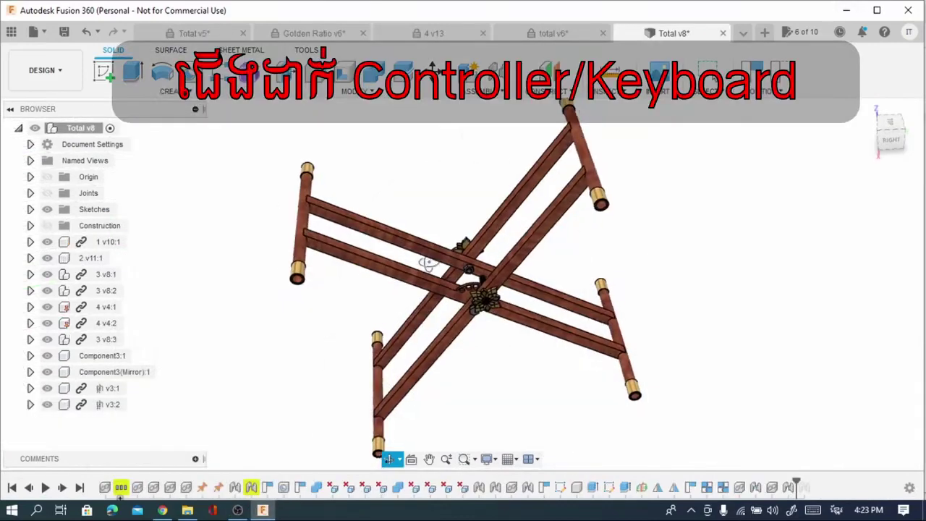
{"action": "mouse_move", "coordinate": [476, 282]}
{"action": "middle_mouse_down", "text": "shift"}
{"action": "mouse_move", "coordinate": [470, 254]}
{"action": "mouse_move", "coordinate": [444, 234]}
{"action": "mouse_move", "coordinate": [498, 242]}
{"action": "mouse_move", "coordinate": [419, 257]}
{"action": "mouse_move", "coordinate": [413, 244]}
{"action": "mouse_move", "coordinate": [289, 202]}
{"action": "mouse_move", "coordinate": [410, 244]}
{"action": "middle_mouse_up", "text": "shift"}
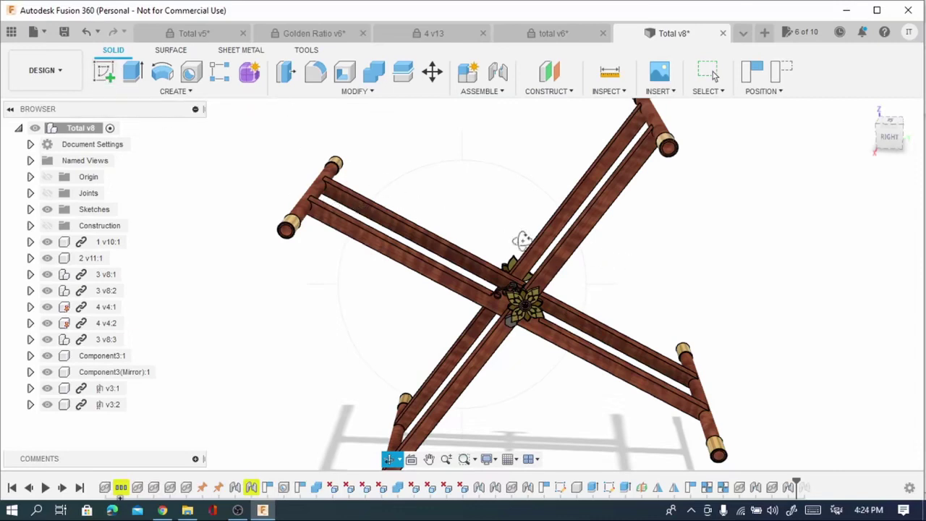
{"action": "scroll", "coordinate": [600, 283], "scroll_direction": "up", "scroll_amount": 2}
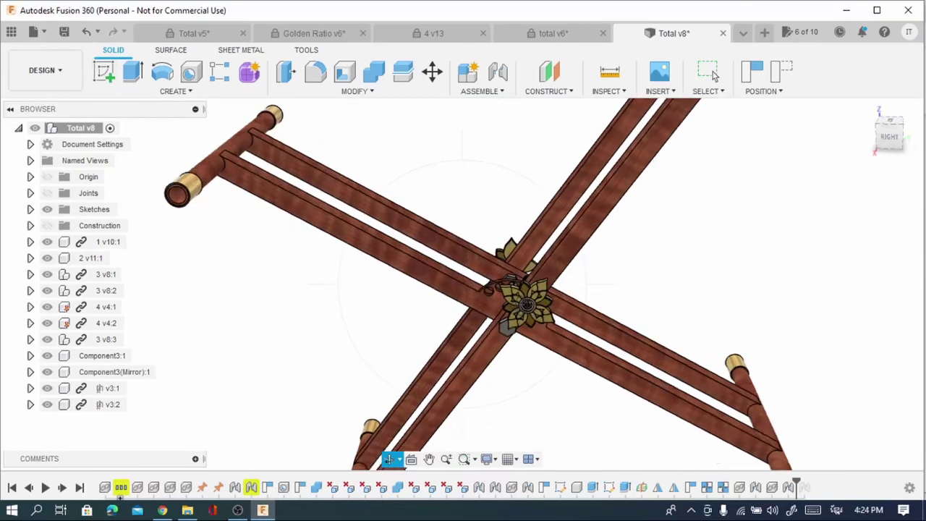
{"action": "scroll", "coordinate": [600, 284], "scroll_direction": "up", "scroll_amount": 2}
{"action": "scroll", "coordinate": [600, 284], "scroll_direction": "up", "scroll_amount": 1}
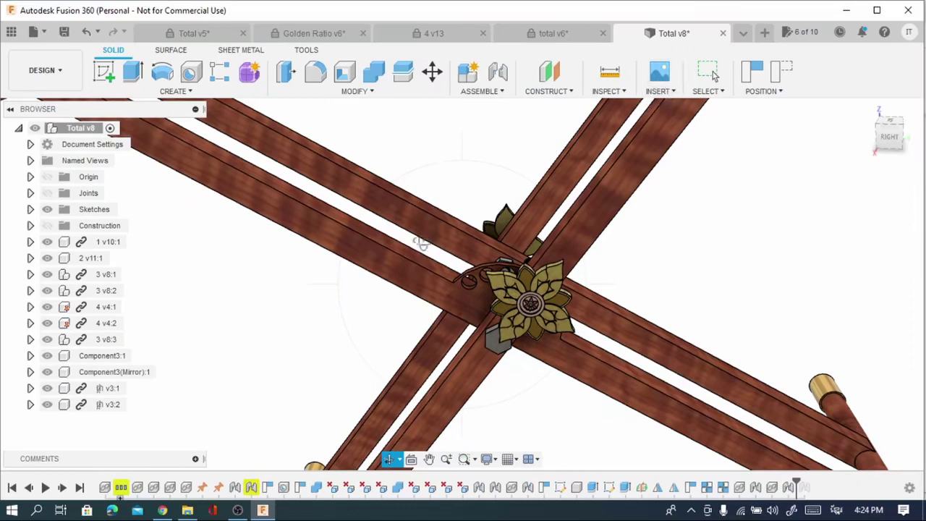
{"action": "key", "text": "F6"}
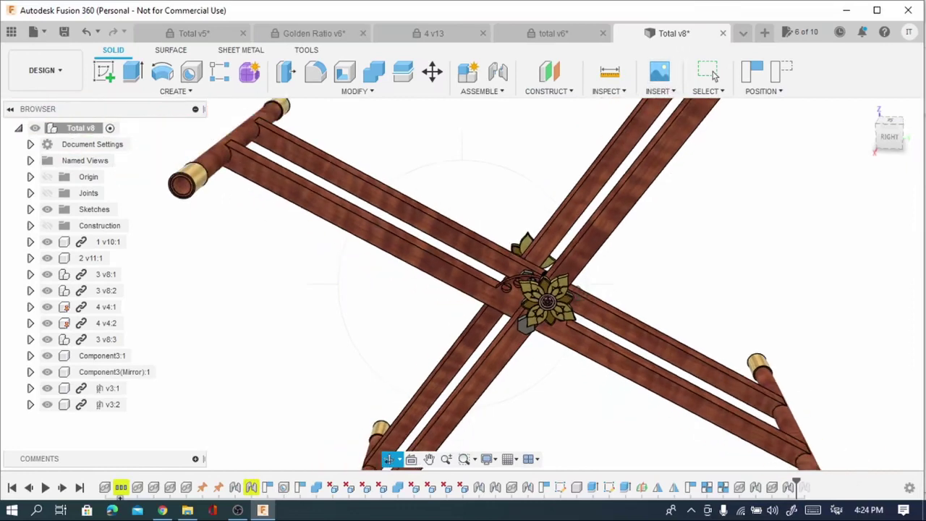
{"action": "middle_click_drag", "start_coordinate": [475, 283], "coordinate": [442, 314], "text": "shift"}
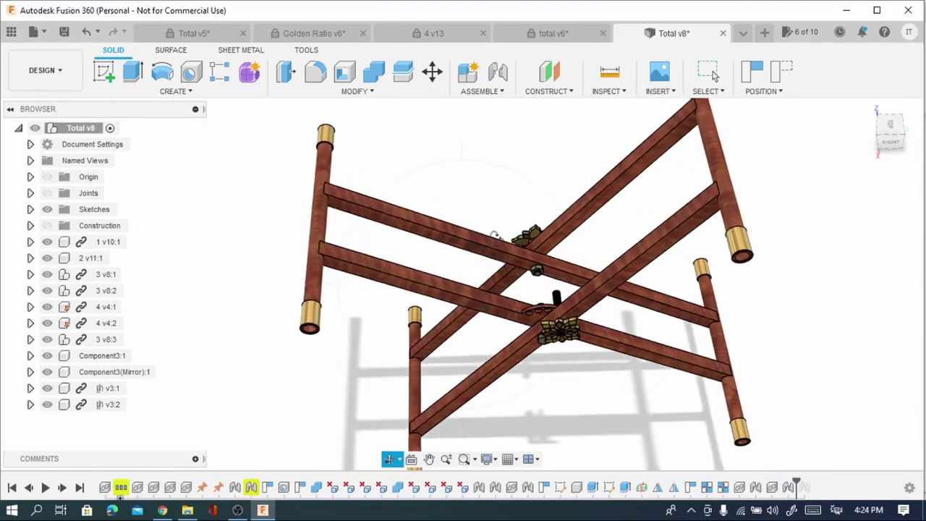
{"action": "middle_click_drag", "start_coordinate": [506, 289], "coordinate": [470, 311], "text": "shift"}
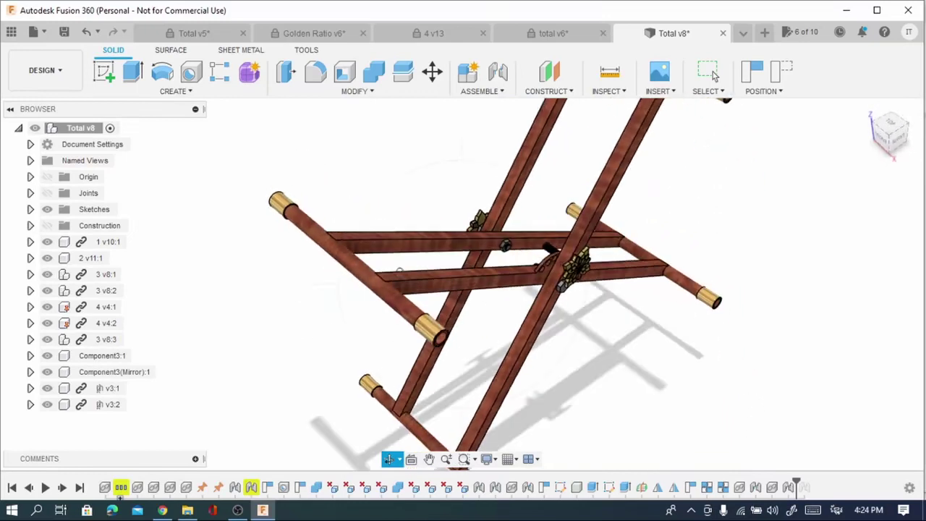
{"action": "mouse_move", "coordinate": [541, 265]}
{"action": "middle_mouse_down", "text": "shift"}
{"action": "mouse_move", "coordinate": [467, 259]}
{"action": "mouse_move", "coordinate": [374, 276]}
{"action": "mouse_move", "coordinate": [389, 268]}
{"action": "mouse_move", "coordinate": [361, 258]}
{"action": "mouse_move", "coordinate": [424, 282]}
{"action": "mouse_move", "coordinate": [304, 268]}
{"action": "middle_mouse_up", "text": "shift"}
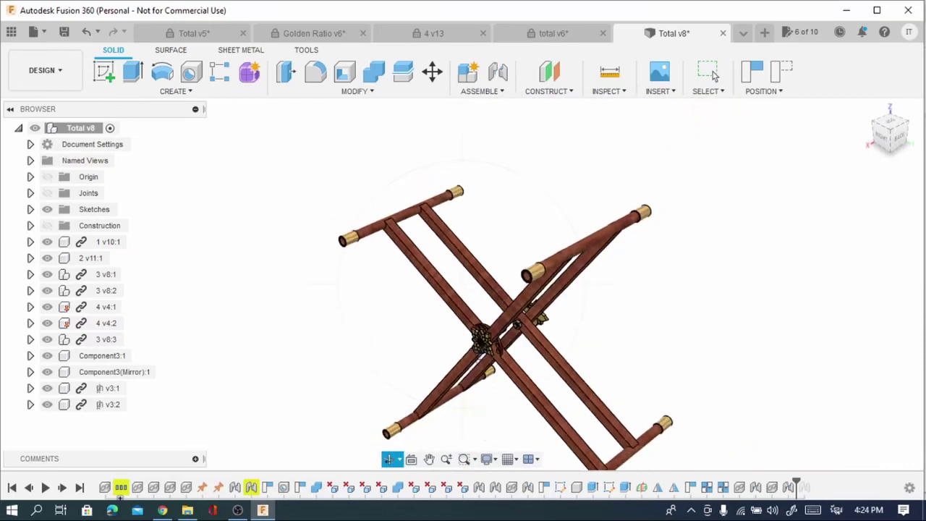
Orbit the X-frame stand to a flatter three-quarter view, then a more upright angle.
{"action": "scroll", "coordinate": [479, 354], "scroll_direction": "up", "scroll_amount": 2}
{"action": "scroll", "coordinate": [446, 302], "scroll_direction": "down", "scroll_amount": 3}
{"action": "middle_click_drag", "start_coordinate": [446, 302], "coordinate": [542, 328], "text": "shift"}
{"action": "mouse_move", "coordinate": [436, 287]}
{"action": "middle_mouse_down", "text": "shift"}
{"action": "mouse_move", "coordinate": [424, 265]}
{"action": "mouse_move", "coordinate": [478, 262]}
{"action": "middle_mouse_up", "text": "shift"}
Swing the leg pairs about the central pivot, opening them into a wide X and folding them narrow.
{"action": "mouse_move", "coordinate": [477, 262]}
{"action": "left_mouse_down"}
{"action": "mouse_move", "coordinate": [564, 271]}
{"action": "mouse_move", "coordinate": [533, 227]}
{"action": "mouse_move", "coordinate": [486, 207]}
{"action": "mouse_move", "coordinate": [542, 203]}
{"action": "mouse_move", "coordinate": [463, 157]}
{"action": "mouse_move", "coordinate": [493, 168]}
{"action": "mouse_move", "coordinate": [542, 217]}
{"action": "mouse_move", "coordinate": [575, 287]}
{"action": "left_mouse_up"}
{"action": "left_click", "coordinate": [708, 72]}
{"action": "mouse_move", "coordinate": [451, 207]}
{"action": "left_mouse_down"}
{"action": "mouse_move", "coordinate": [397, 283]}
{"action": "mouse_move", "coordinate": [402, 324]}
{"action": "left_mouse_up"}
{"action": "mouse_move", "coordinate": [632, 287]}
{"action": "left_mouse_down"}
{"action": "mouse_move", "coordinate": [665, 374]}
{"action": "mouse_move", "coordinate": [650, 312]}
{"action": "mouse_move", "coordinate": [578, 226]}
{"action": "left_mouse_up"}
{"action": "scroll", "coordinate": [658, 345], "scroll_direction": "up", "scroll_amount": 3}
{"action": "mouse_move", "coordinate": [353, 307]}
{"action": "left_mouse_down"}
{"action": "mouse_move", "coordinate": [228, 394]}
{"action": "mouse_move", "coordinate": [234, 383]}
{"action": "left_mouse_up"}
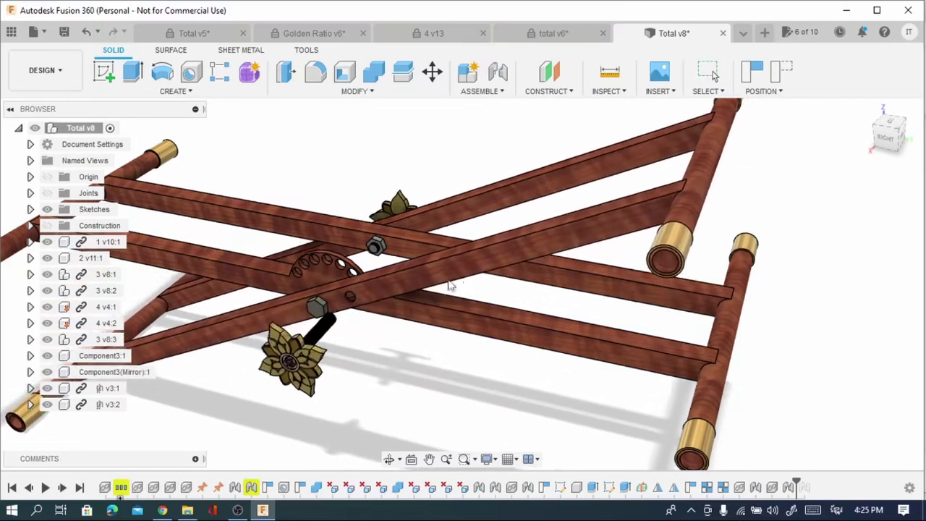
{"action": "mouse_move", "coordinate": [511, 230]}
{"action": "left_mouse_down"}
{"action": "mouse_move", "coordinate": [479, 232]}
{"action": "mouse_move", "coordinate": [465, 206]}
{"action": "left_mouse_up"}
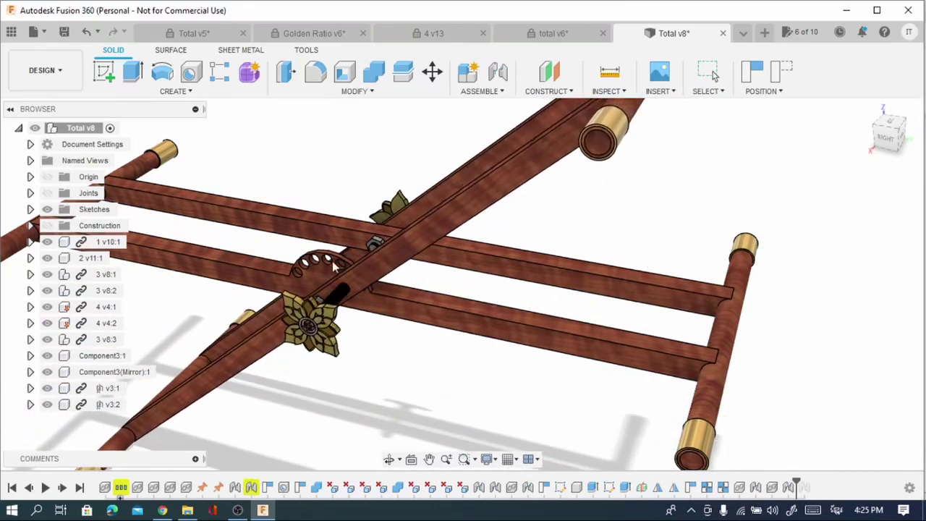
{"action": "mouse_move", "coordinate": [288, 347]}
{"action": "left_mouse_down"}
{"action": "mouse_move", "coordinate": [399, 182]}
{"action": "mouse_move", "coordinate": [404, 212]}
{"action": "mouse_move", "coordinate": [451, 149]}
{"action": "left_mouse_up"}
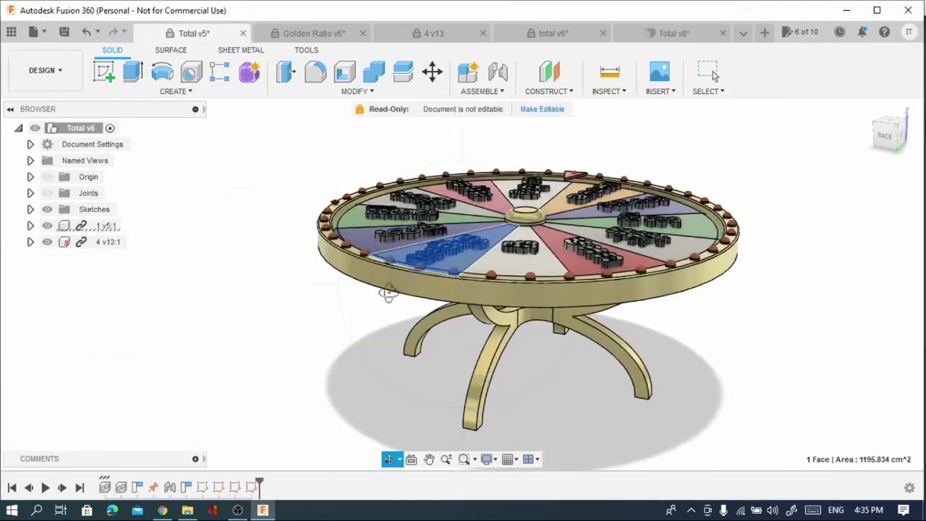
Look down on the wheel table and start a sketch on its tabletop face.
{"action": "mouse_move", "coordinate": [400, 290]}
{"action": "middle_mouse_down", "text": "shift"}
{"action": "mouse_move", "coordinate": [472, 302]}
{"action": "mouse_move", "coordinate": [475, 266]}
{"action": "mouse_move", "coordinate": [498, 295]}
{"action": "mouse_move", "coordinate": [481, 318]}
{"action": "mouse_move", "coordinate": [433, 307]}
{"action": "mouse_move", "coordinate": [374, 271]}
{"action": "mouse_move", "coordinate": [323, 265]}
{"action": "middle_mouse_up", "text": "shift"}
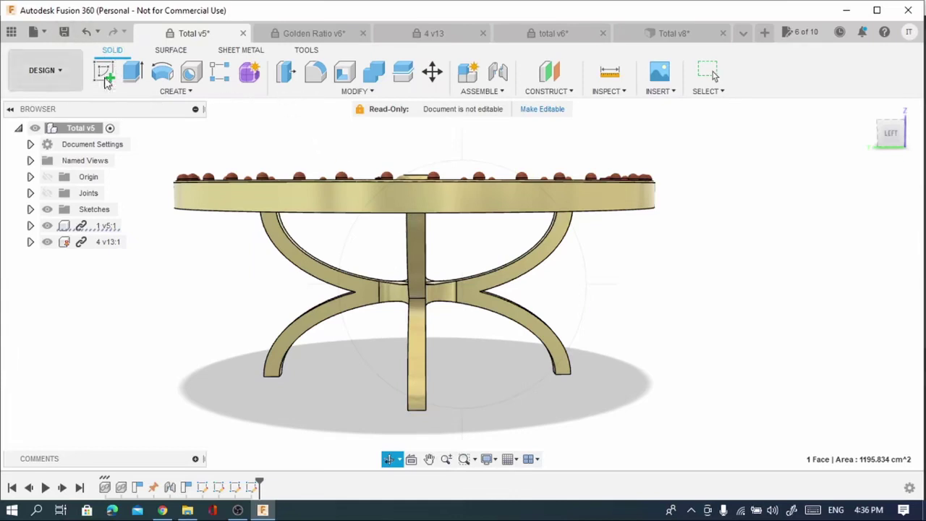
{"action": "key", "text": "Escape"}
{"action": "left_click", "coordinate": [418, 207]}
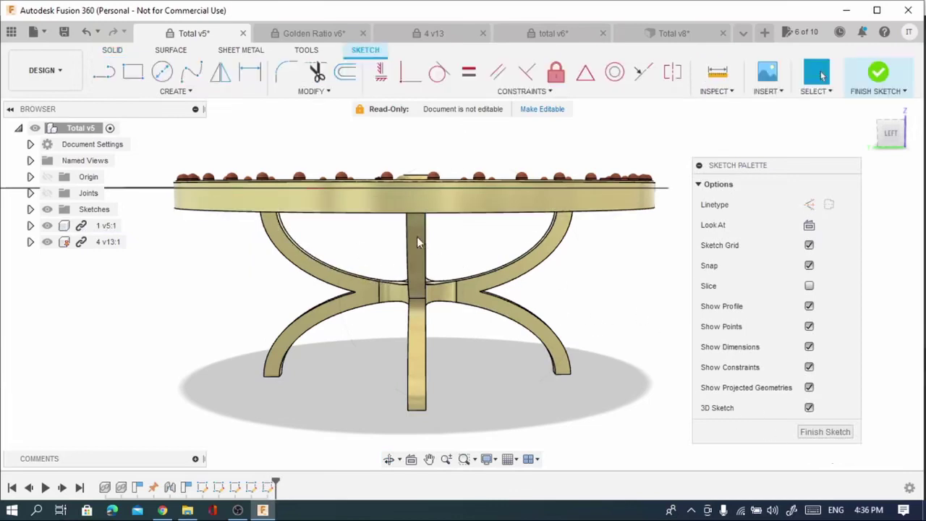
{"action": "left_click", "coordinate": [176, 92]}
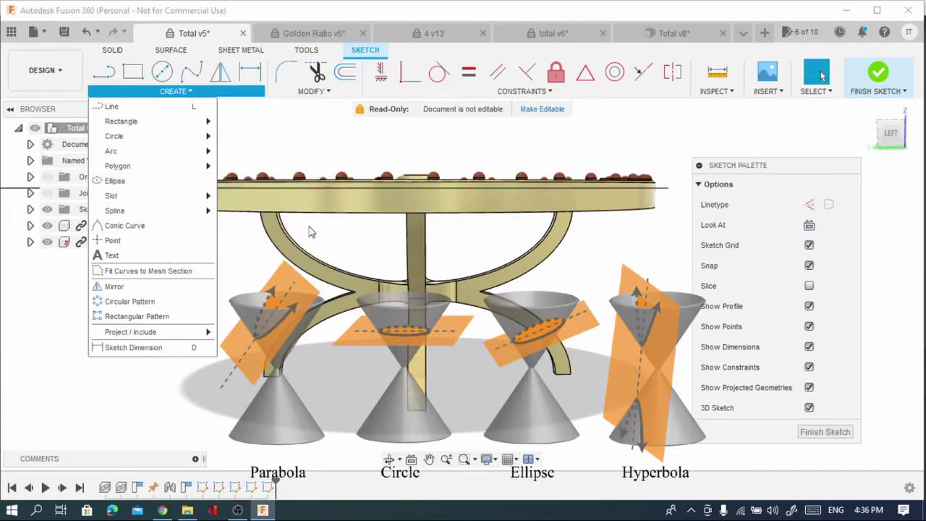
{"action": "left_click", "coordinate": [342, 316]}
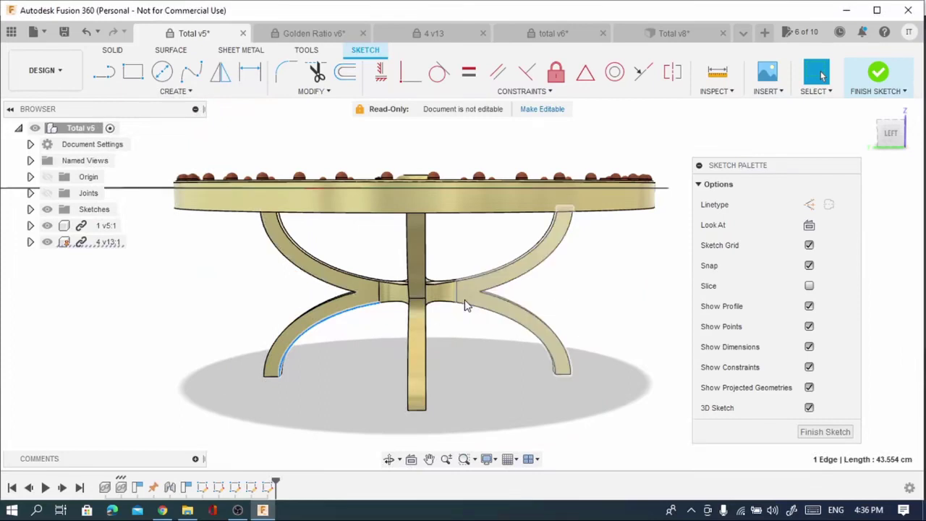
{"action": "scroll", "coordinate": [464, 321], "scroll_direction": "down", "scroll_amount": 2}
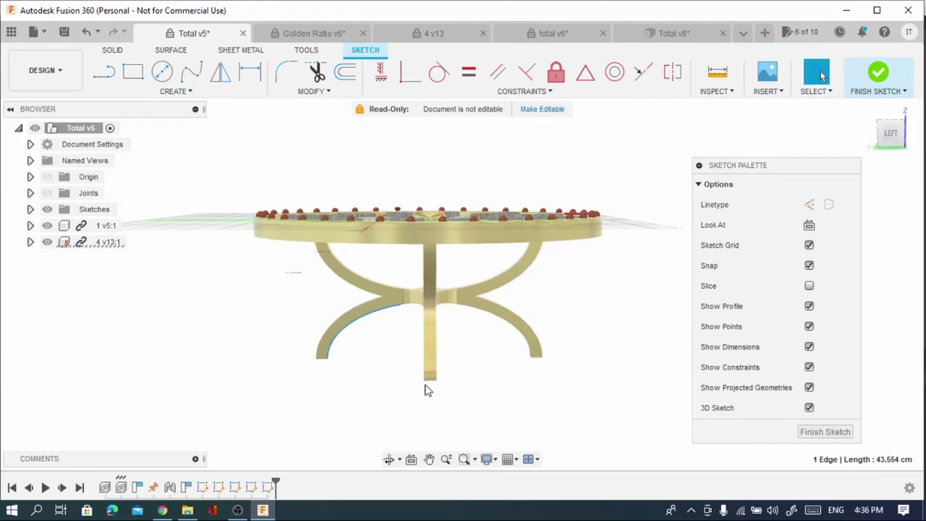
{"action": "left_click", "coordinate": [386, 460]}
{"action": "left_click_drag", "start_coordinate": [413, 320], "coordinate": [410, 376]}
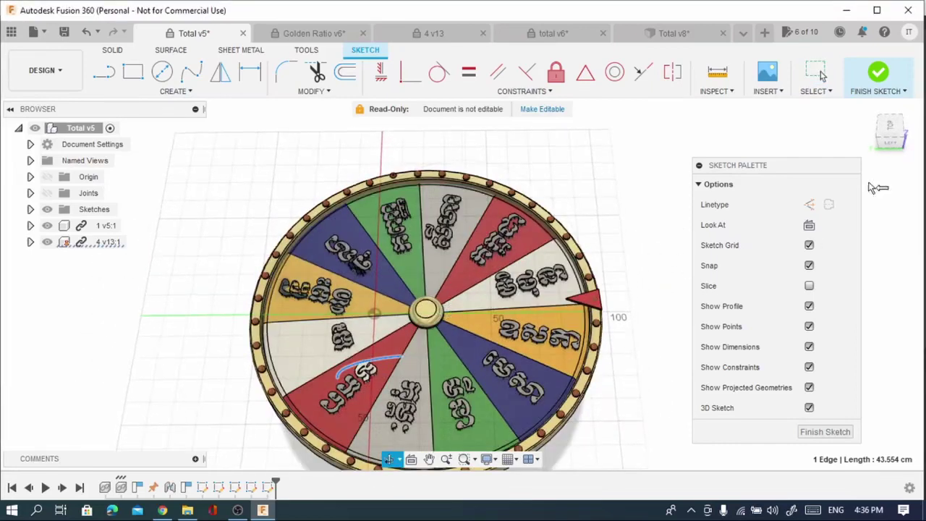
Centre the wheel in a top-down view and select its white and red segments and a dividing line.
{"action": "left_click_drag", "start_coordinate": [890, 136], "coordinate": [786, 148]}
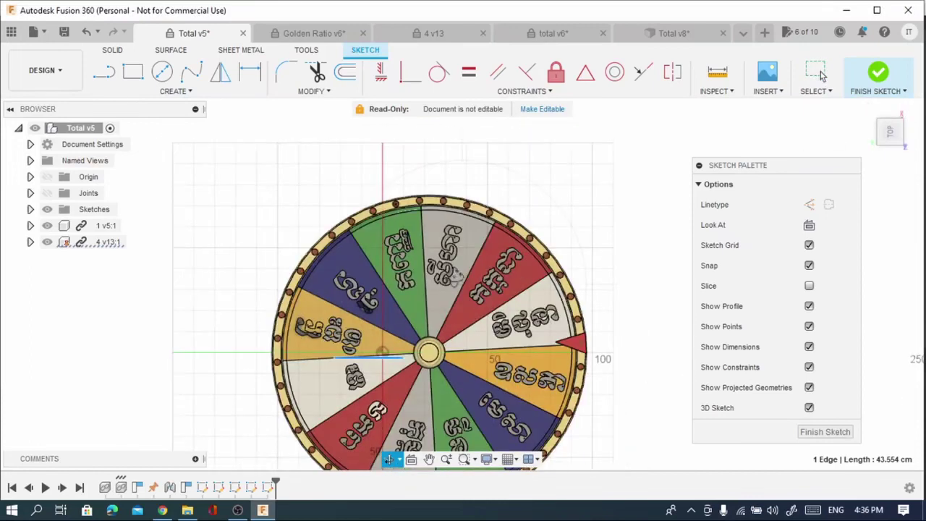
{"action": "left_click", "coordinate": [430, 460]}
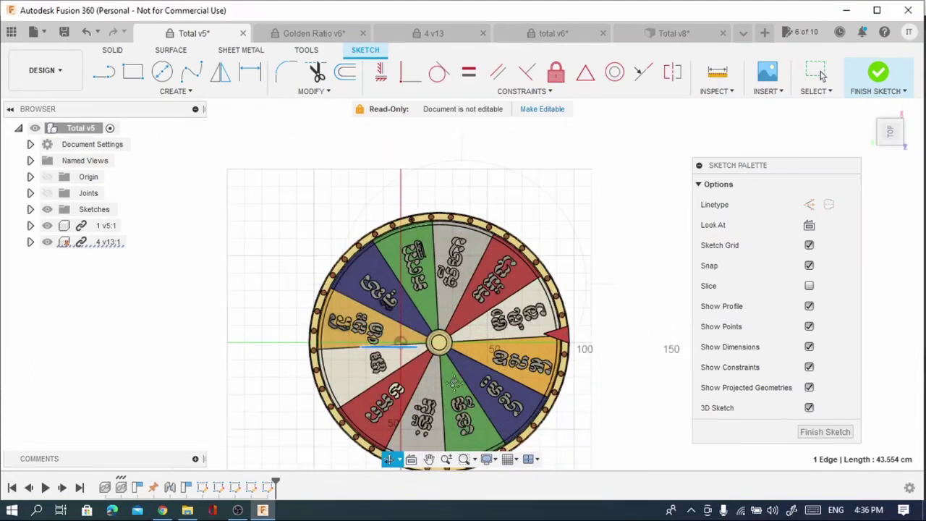
{"action": "left_click_drag", "start_coordinate": [448, 345], "coordinate": [443, 277]}
{"action": "scroll", "coordinate": [444, 277], "scroll_direction": "up", "scroll_amount": 1}
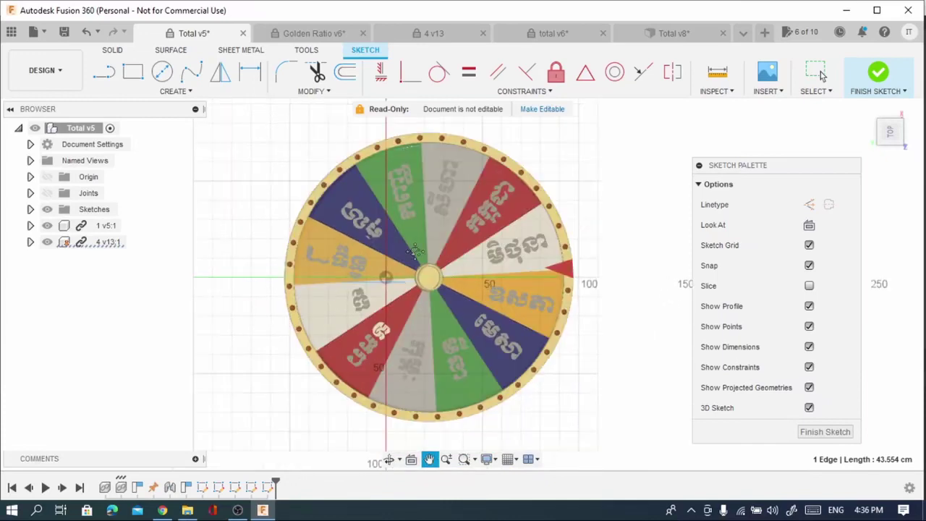
{"action": "left_click", "coordinate": [473, 262]}
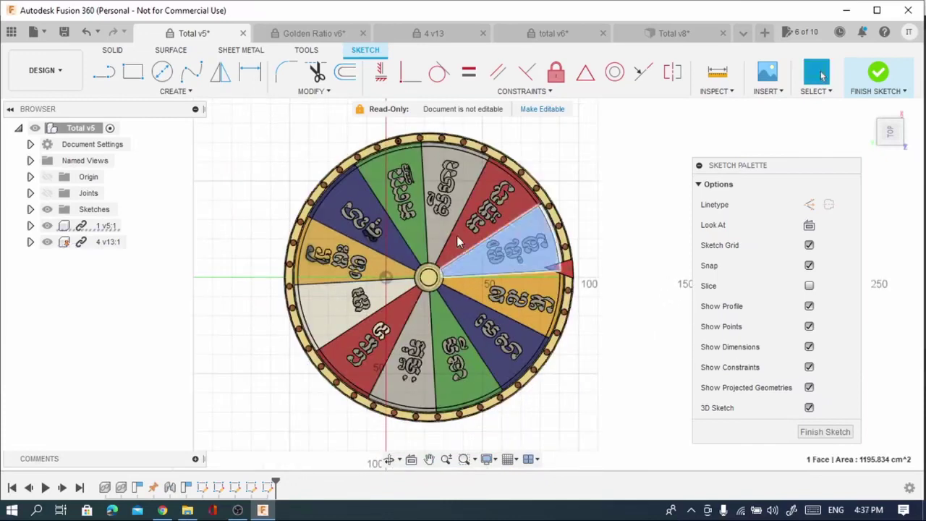
{"action": "left_click", "coordinate": [456, 235]}
{"action": "left_click", "coordinate": [416, 236]}
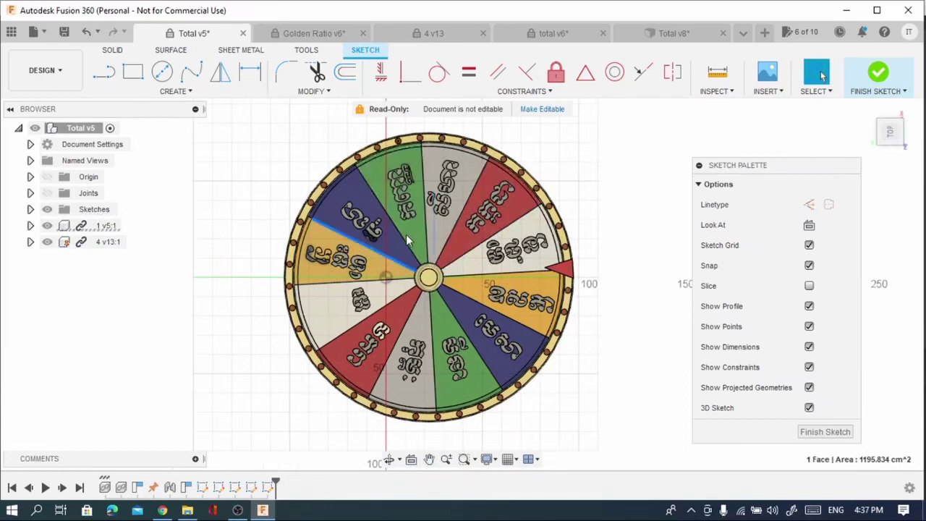
{"action": "left_click", "coordinate": [407, 243]}
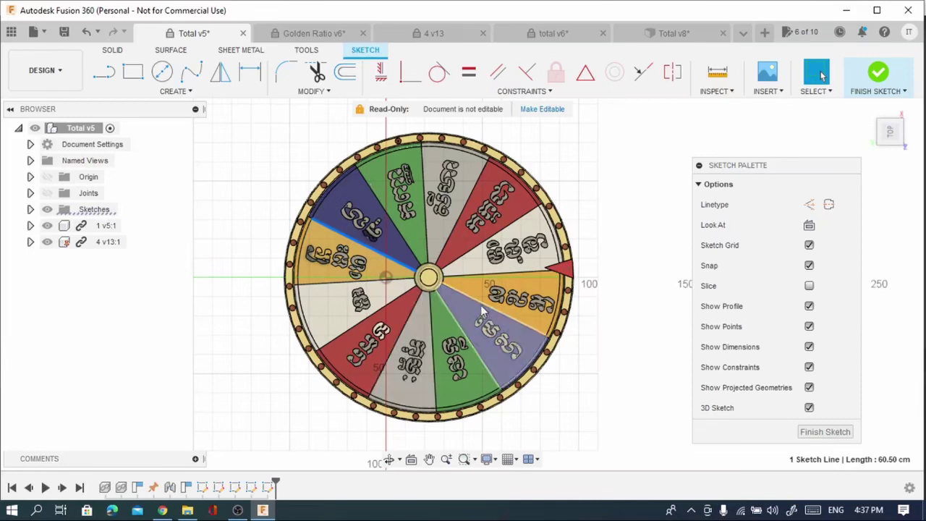
Browse the sketch Create tools, then select the red segment and two dividing curves.
{"action": "scroll", "coordinate": [481, 303], "scroll_direction": "up", "scroll_amount": 1}
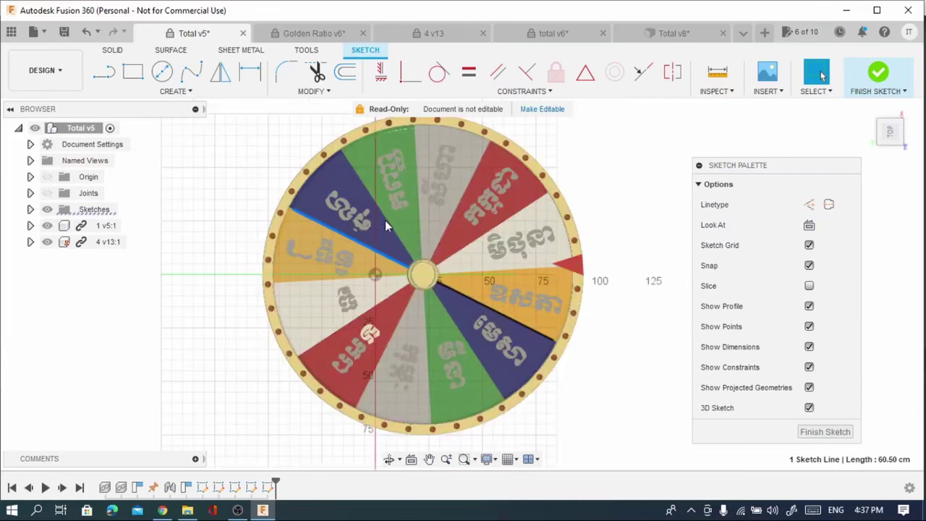
{"action": "left_click", "coordinate": [190, 91]}
{"action": "mouse_move", "coordinate": [144, 151]}
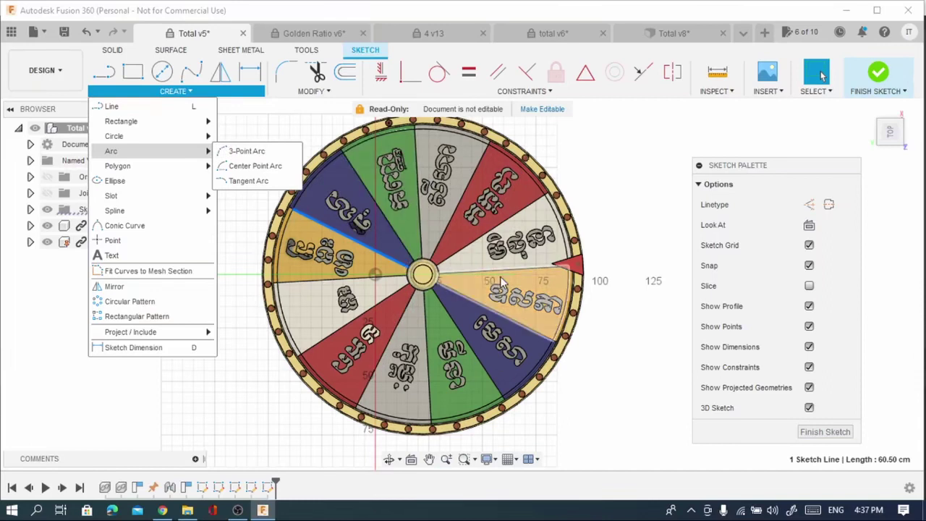
{"action": "left_click", "coordinate": [449, 251]}
{"action": "left_click", "coordinate": [456, 243]}
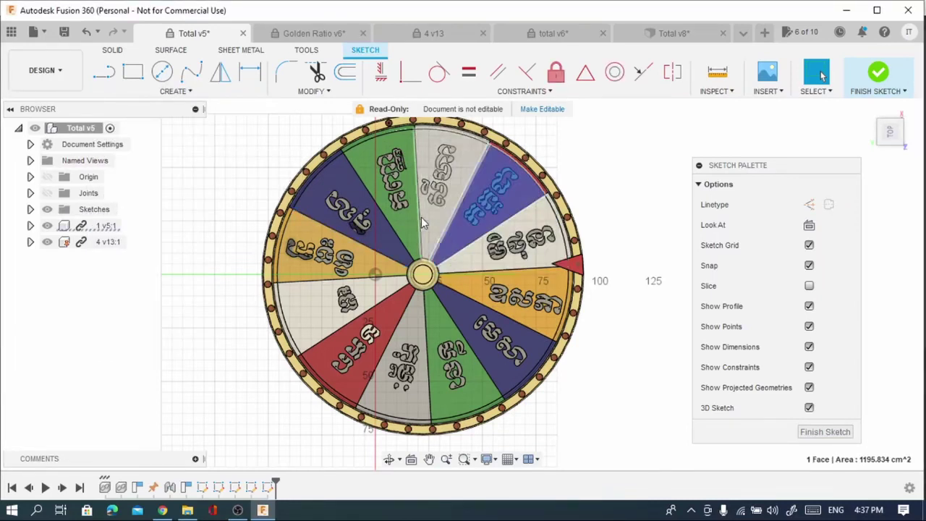
{"action": "left_click", "coordinate": [396, 231]}
{"action": "left_click", "coordinate": [426, 303]}
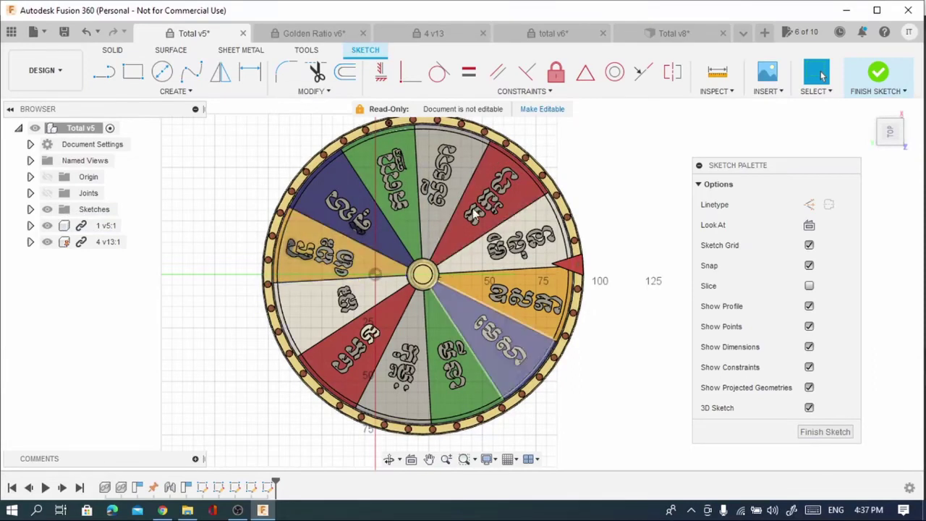
Finish the wheel sketch without adding any geometry.
{"action": "left_click", "coordinate": [192, 91]}
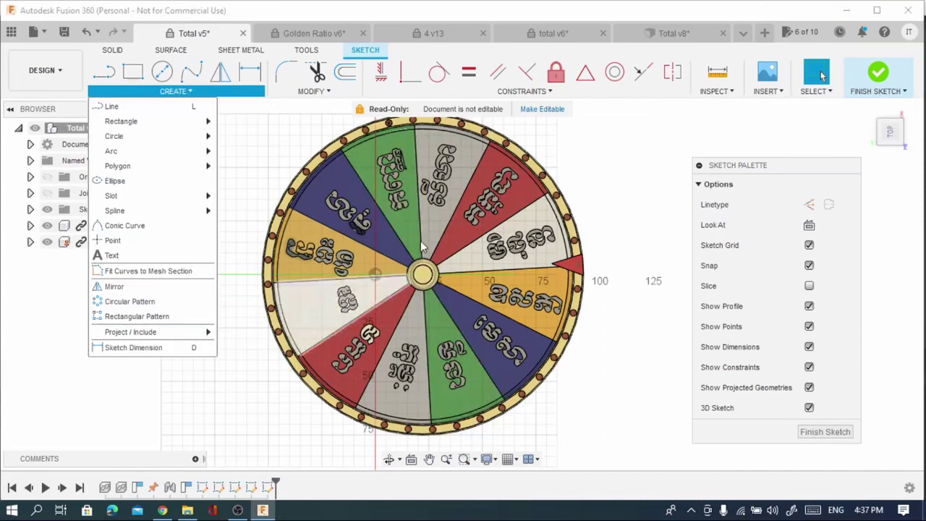
{"action": "left_click", "coordinate": [638, 321]}
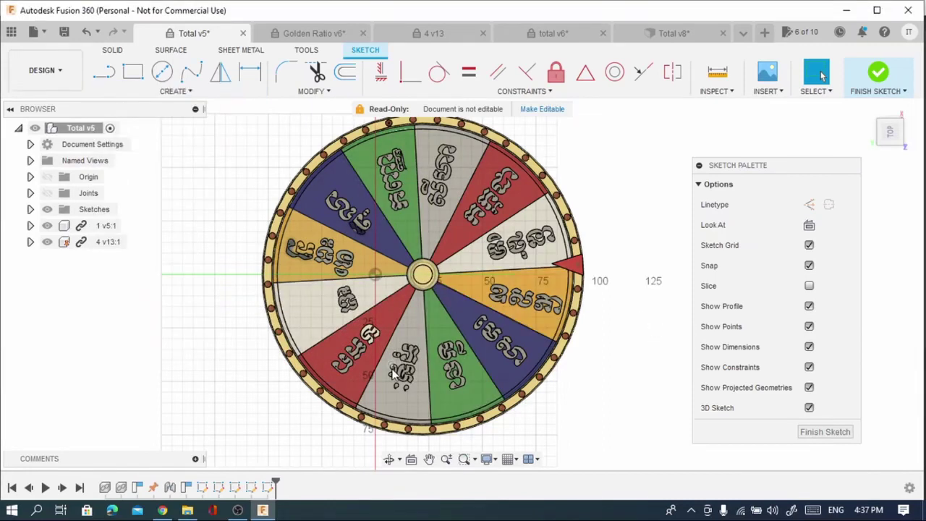
{"action": "left_click", "coordinate": [815, 433]}
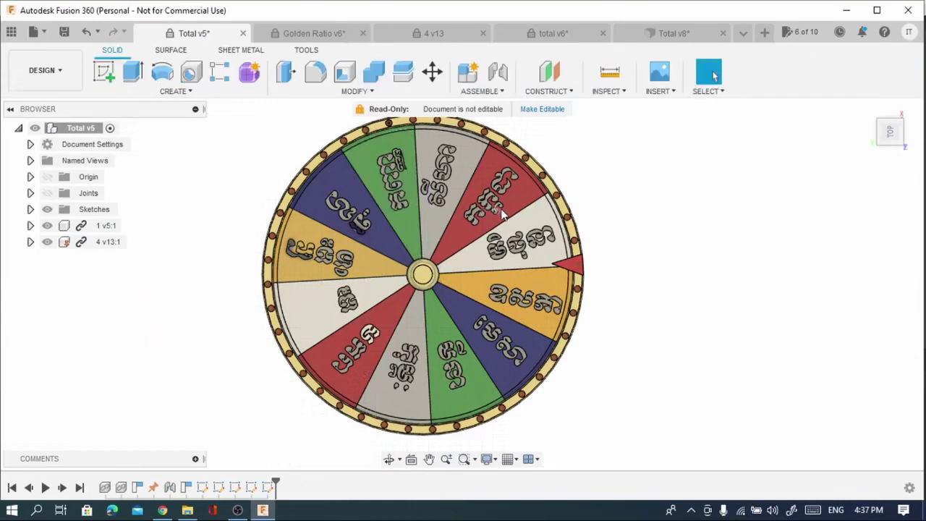
Zoom and orbit around the spinning wheel table to show it from new angles.
{"action": "scroll", "coordinate": [558, 250], "scroll_direction": "up", "scroll_amount": 3}
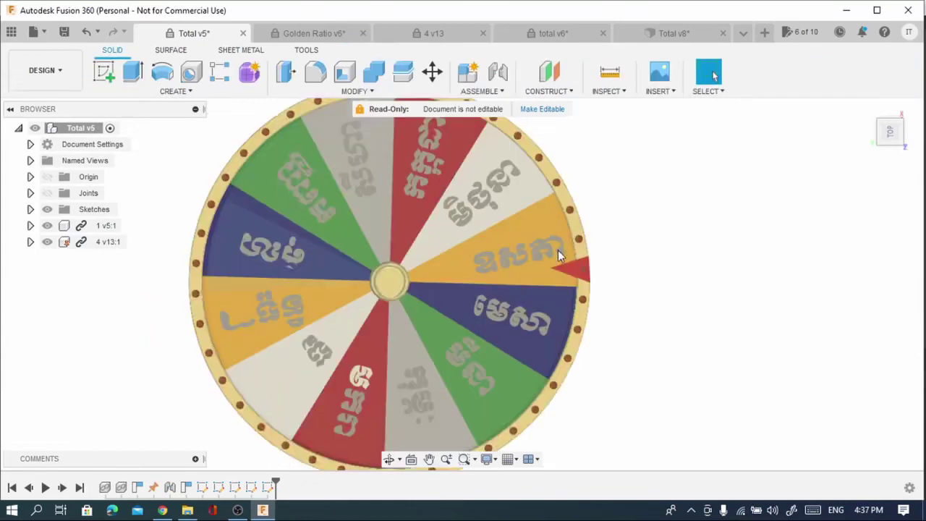
{"action": "left_click_drag", "start_coordinate": [578, 271], "coordinate": [525, 280]}
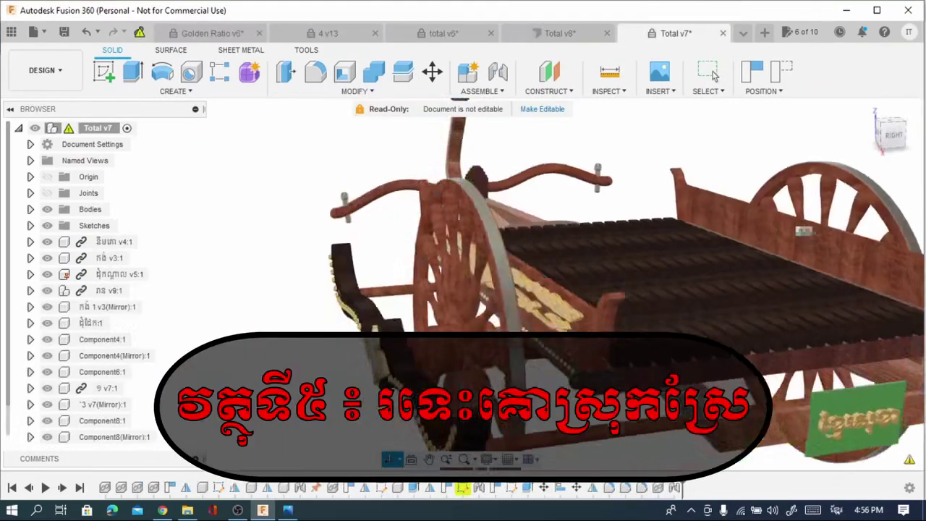
{"action": "mouse_move", "coordinate": [434, 348]}
{"action": "middle_mouse_down", "text": "shift"}
{"action": "mouse_move", "coordinate": [445, 363]}
{"action": "mouse_move", "coordinate": [518, 367]}
{"action": "middle_mouse_up", "text": "shift"}
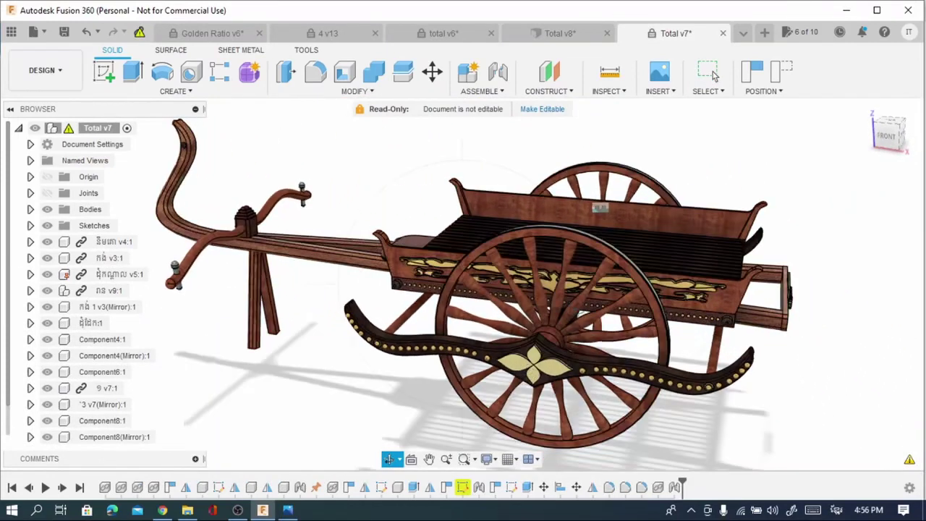
{"action": "scroll", "coordinate": [568, 307], "scroll_direction": "up", "scroll_amount": 2}
{"action": "middle_click_drag", "start_coordinate": [437, 332], "coordinate": [737, 267], "text": "shift"}
{"action": "mouse_move", "coordinate": [889, 134]}
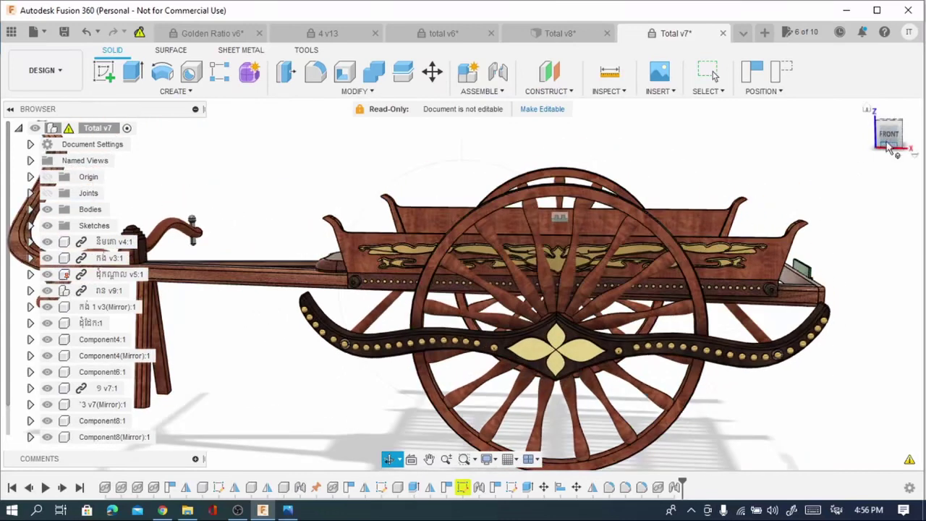
{"action": "scroll", "coordinate": [577, 224], "scroll_direction": "up", "scroll_amount": 1}
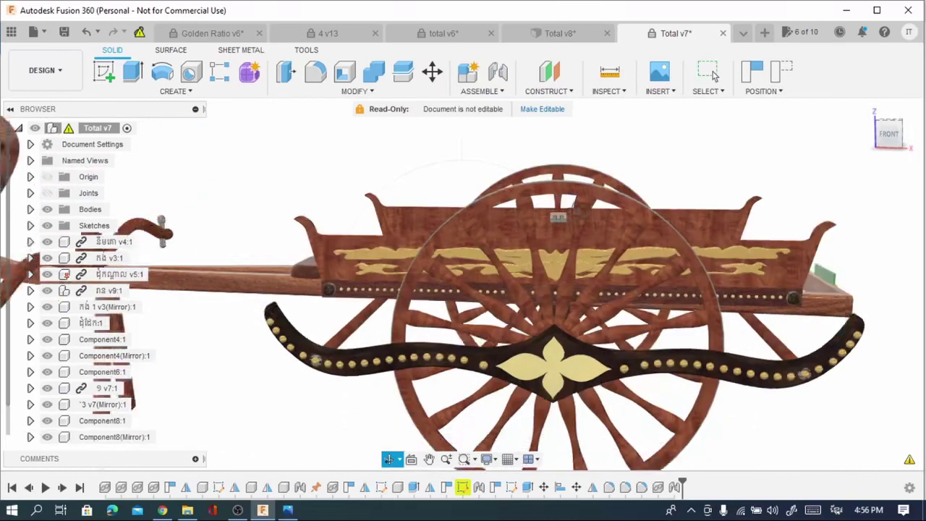
{"action": "scroll", "coordinate": [576, 223], "scroll_direction": "up", "scroll_amount": 1}
{"action": "key", "text": "Escape"}
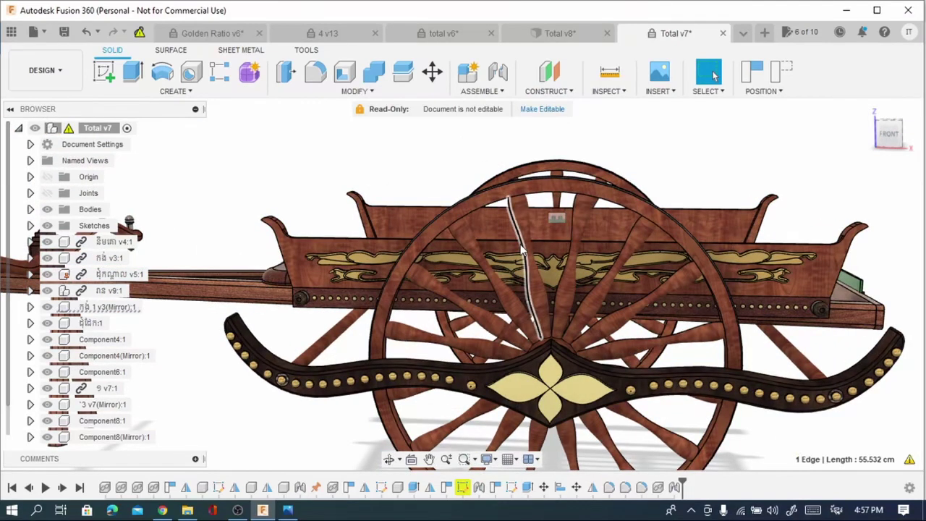
{"action": "scroll", "coordinate": [521, 250], "scroll_direction": "up", "scroll_amount": 1}
{"action": "scroll", "coordinate": [520, 250], "scroll_direction": "up", "scroll_amount": 1}
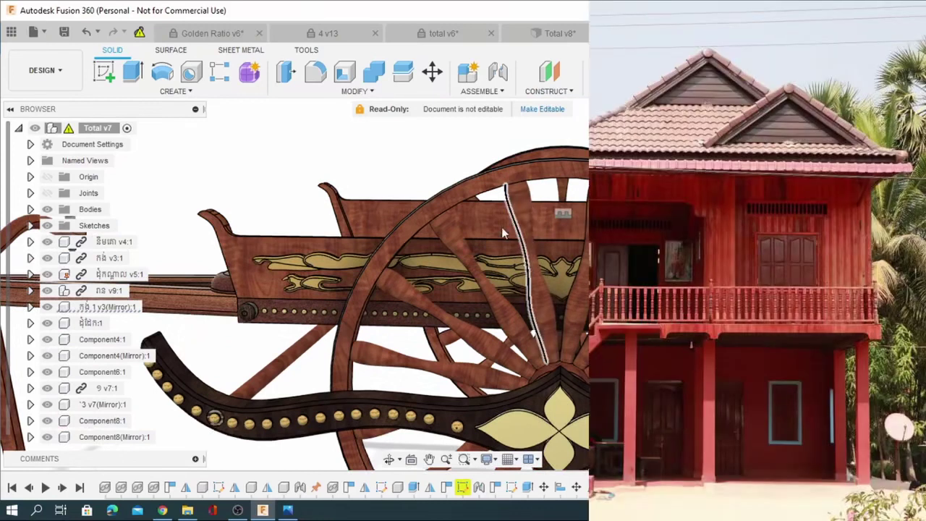
{"action": "left_click", "coordinate": [526, 276]}
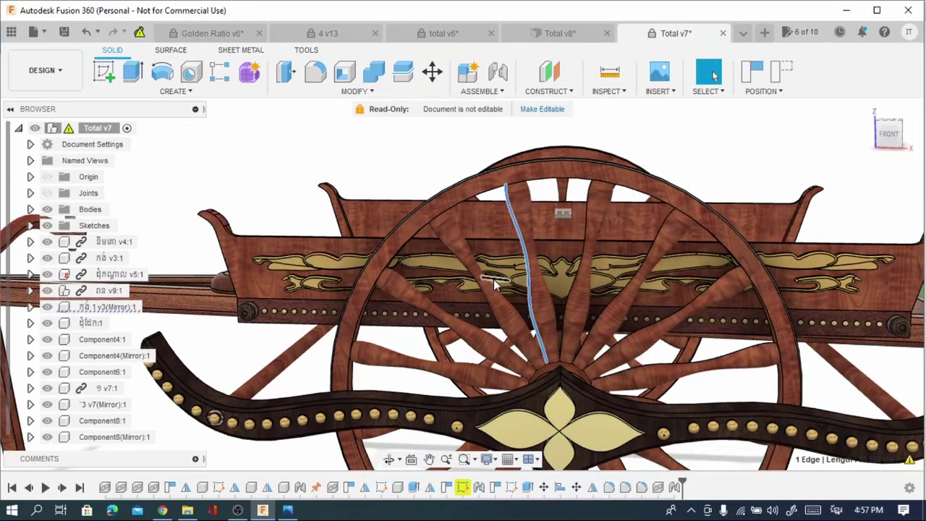
{"action": "scroll", "coordinate": [494, 285], "scroll_direction": "down", "scroll_amount": 2}
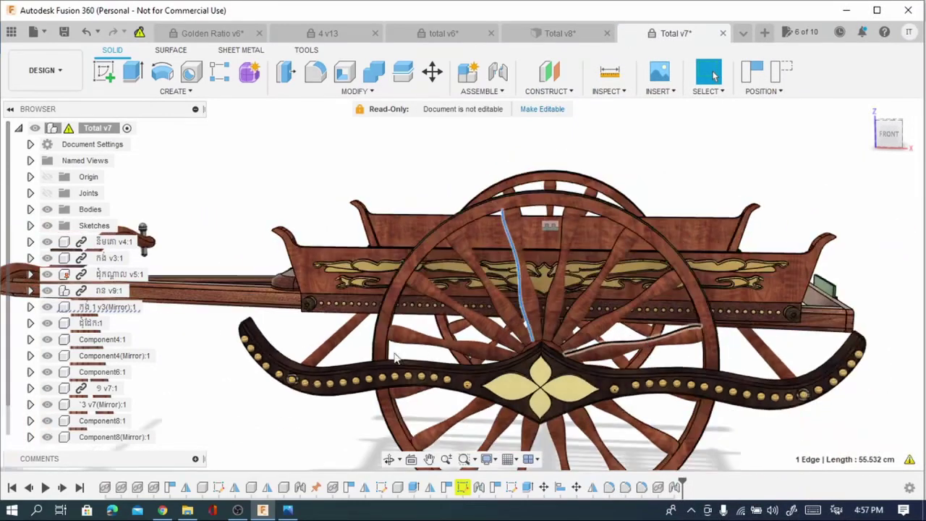
{"action": "left_click", "coordinate": [483, 390]}
{"action": "left_click", "coordinate": [569, 403]}
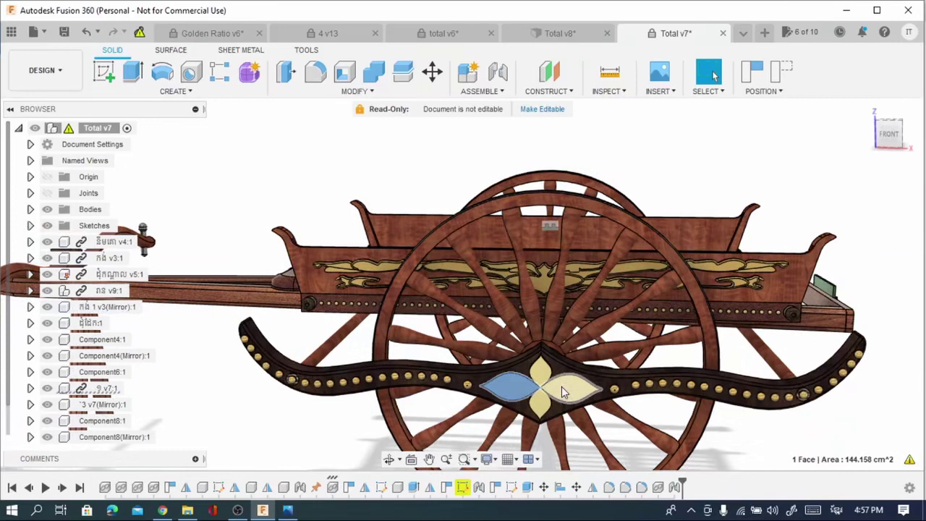
{"action": "left_click", "coordinate": [517, 396]}
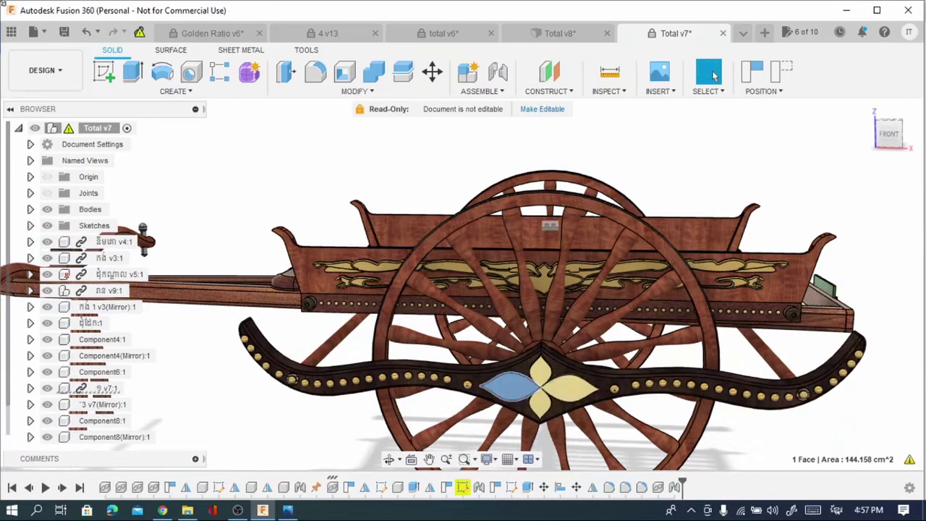
{"action": "left_click", "coordinate": [365, 267]}
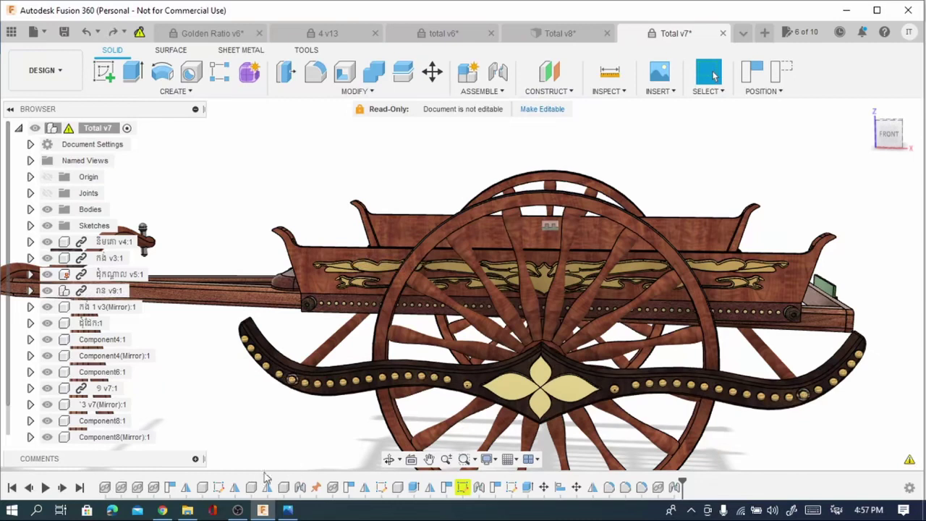
{"action": "left_click", "coordinate": [286, 502]}
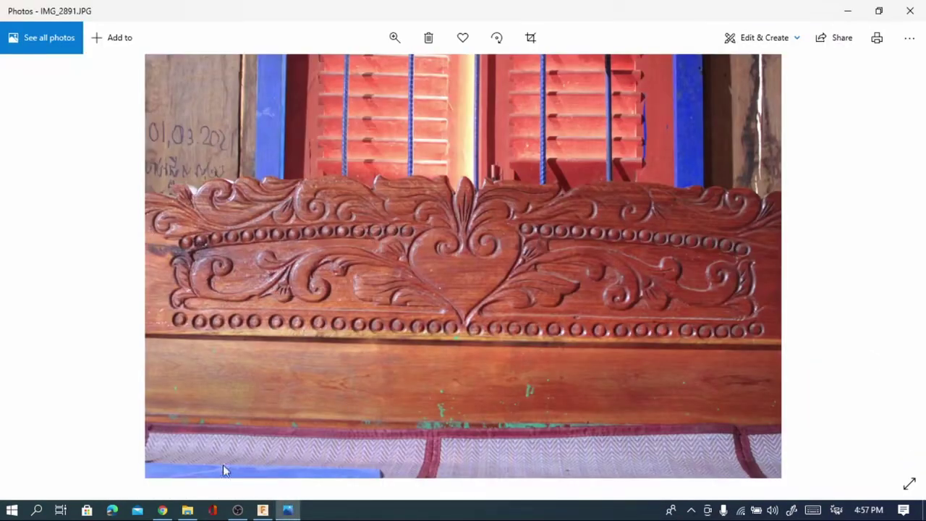
{"action": "left_click", "coordinate": [262, 511]}
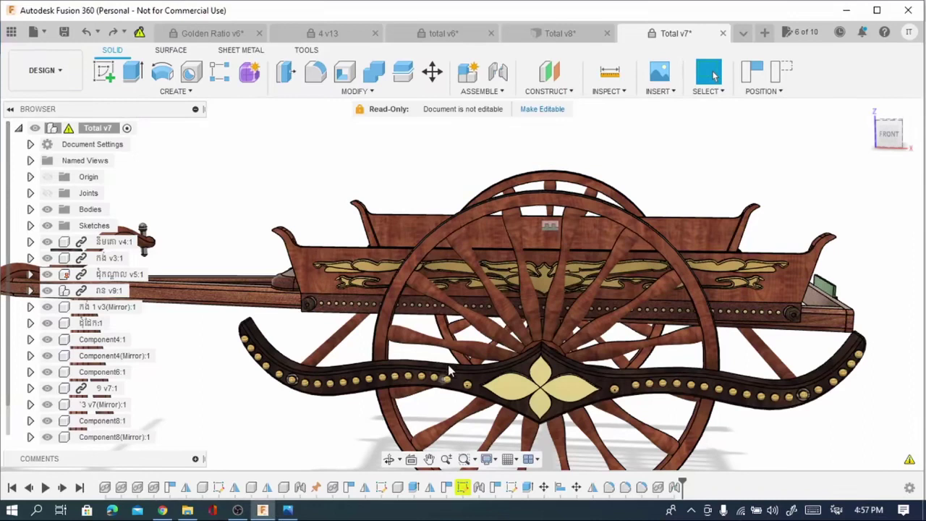
Orbit the ox cart to show its right side, then look down onto it.
{"action": "scroll", "coordinate": [454, 385], "scroll_direction": "down", "scroll_amount": 2}
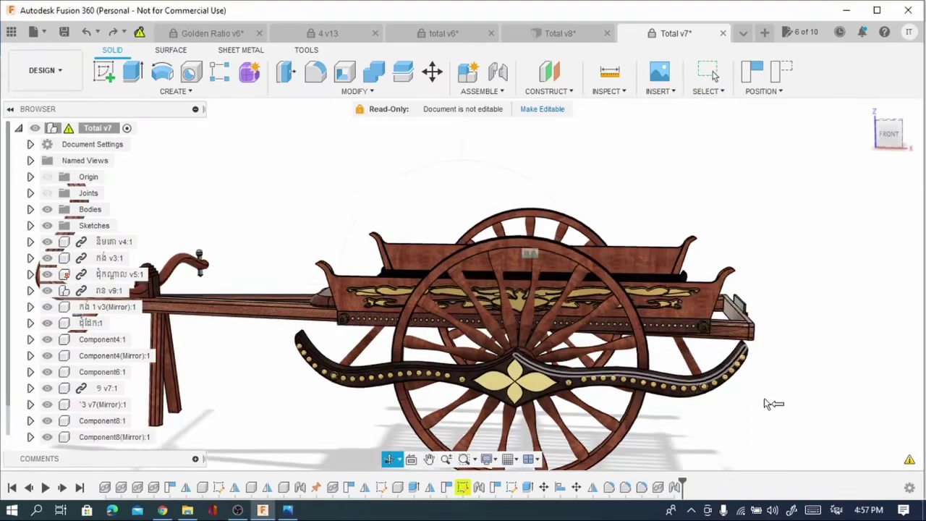
{"action": "mouse_move", "coordinate": [636, 418]}
{"action": "left_mouse_down"}
{"action": "mouse_move", "coordinate": [543, 403]}
{"action": "mouse_move", "coordinate": [556, 401]}
{"action": "left_mouse_up"}
{"action": "scroll", "coordinate": [647, 345], "scroll_direction": "up", "scroll_amount": 3}
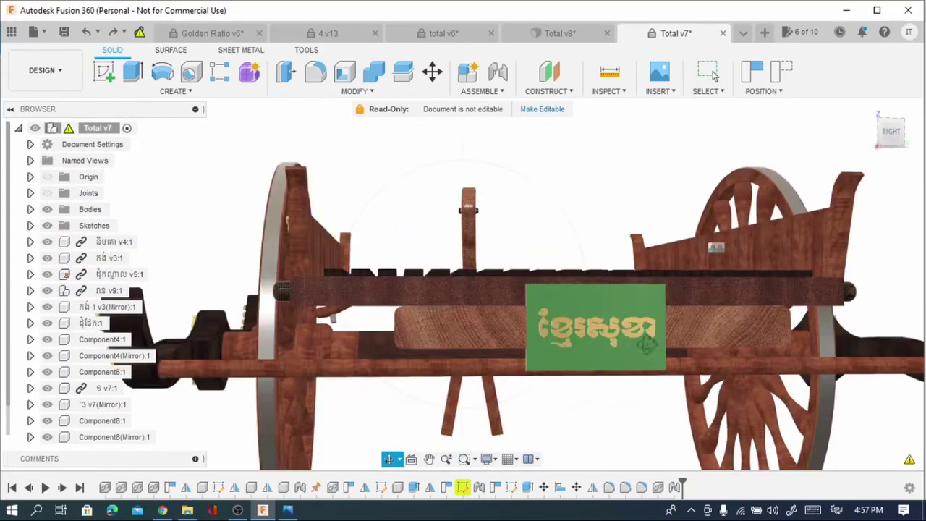
{"action": "mouse_move", "coordinate": [610, 331]}
{"action": "left_mouse_down"}
{"action": "mouse_move", "coordinate": [581, 342]}
{"action": "mouse_move", "coordinate": [578, 360]}
{"action": "mouse_move", "coordinate": [492, 347]}
{"action": "left_mouse_up"}
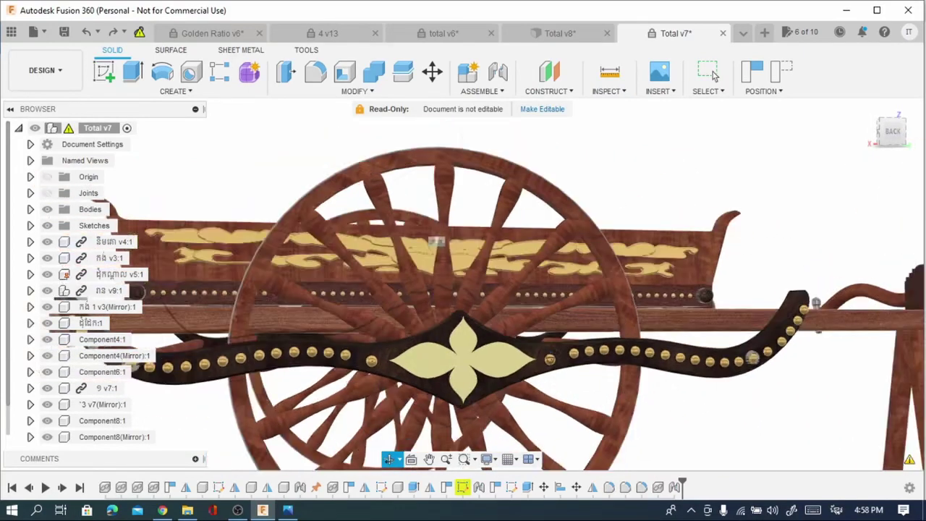
View the cart from below, then minimize the recorder and nudge the mic-arm model left.
{"action": "key", "text": "Escape"}
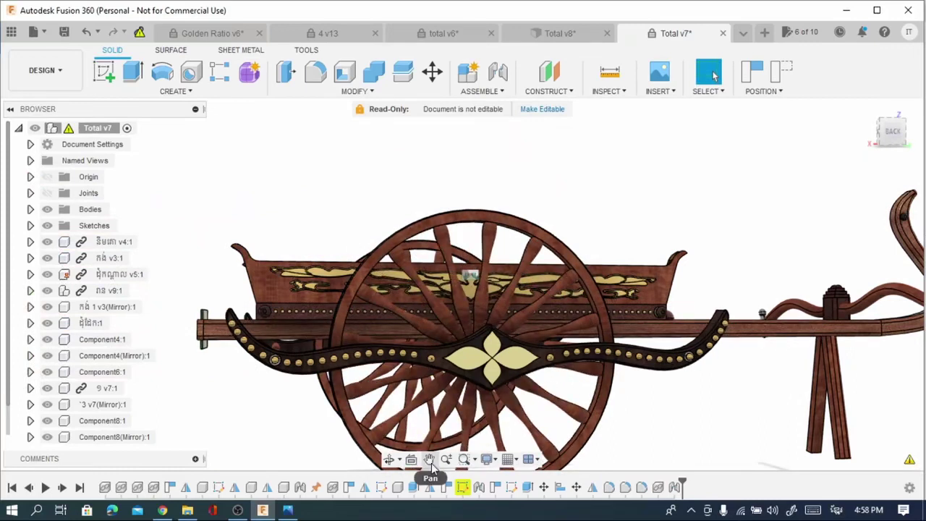
{"action": "mouse_move", "coordinate": [791, 345]}
{"action": "middle_mouse_down", "text": "shift"}
{"action": "mouse_move", "coordinate": [366, 325]}
{"action": "mouse_move", "coordinate": [368, 307]}
{"action": "mouse_move", "coordinate": [368, 335]}
{"action": "mouse_move", "coordinate": [206, 392]}
{"action": "mouse_move", "coordinate": [217, 458]}
{"action": "middle_mouse_up", "text": "shift"}
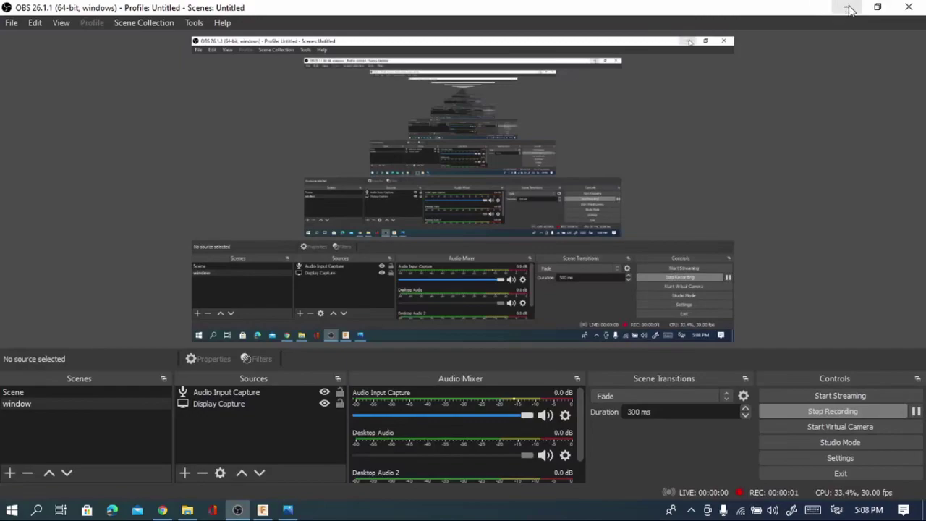
{"action": "left_click", "coordinate": [849, 10]}
{"action": "mouse_move", "coordinate": [423, 319]}
{"action": "left_mouse_down"}
{"action": "mouse_move", "coordinate": [408, 323]}
{"action": "mouse_move", "coordinate": [428, 316]}
{"action": "left_mouse_up"}
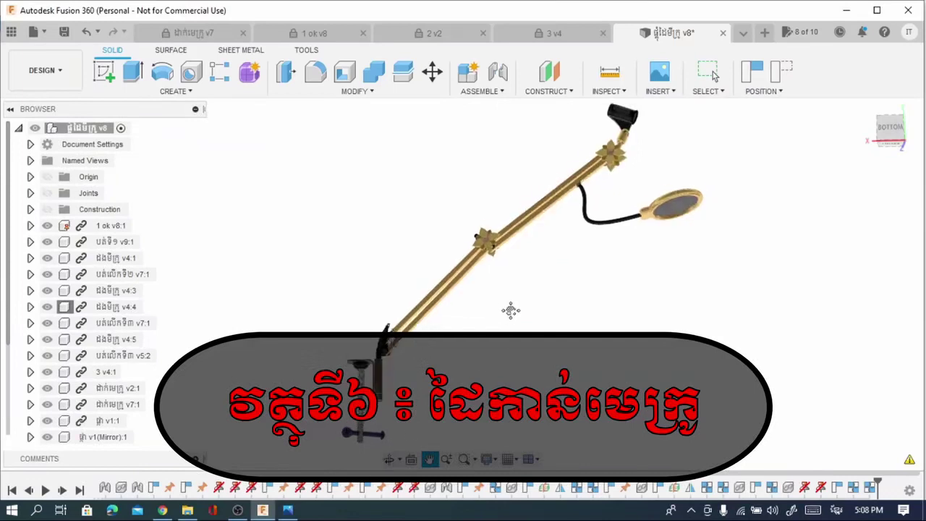
Zoom in on the mic arm and move it up and right in view.
{"action": "scroll", "coordinate": [510, 310], "scroll_direction": "up", "scroll_amount": 1}
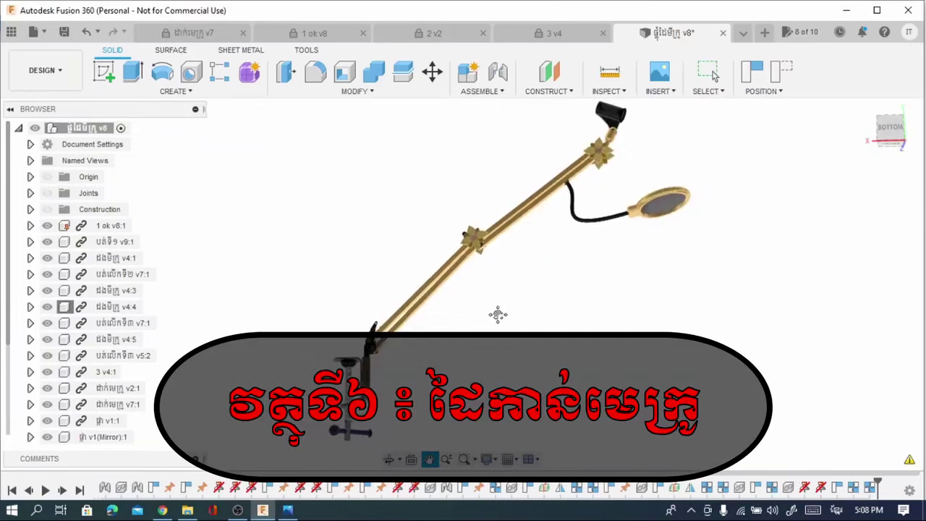
{"action": "scroll", "coordinate": [496, 314], "scroll_direction": "up", "scroll_amount": 1}
{"action": "scroll", "coordinate": [482, 275], "scroll_direction": "up", "scroll_amount": 2}
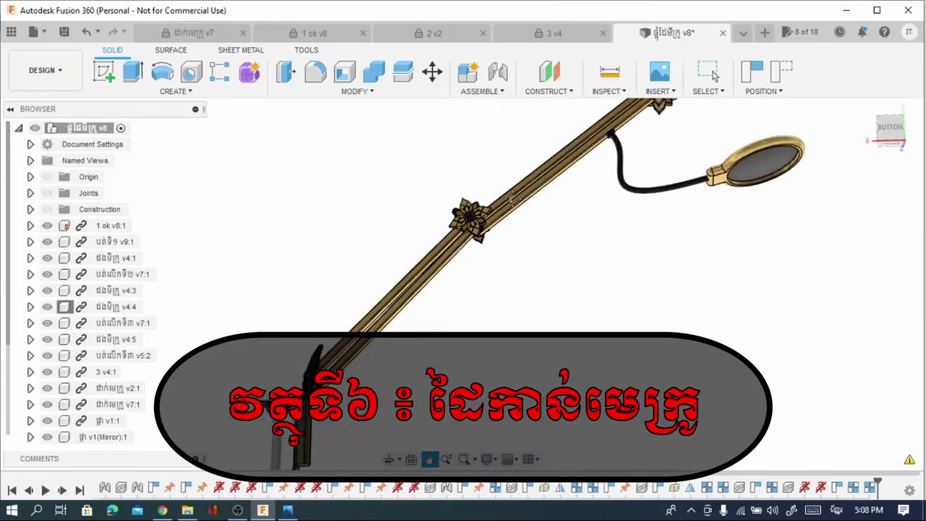
{"action": "left_click_drag", "start_coordinate": [385, 354], "coordinate": [409, 283]}
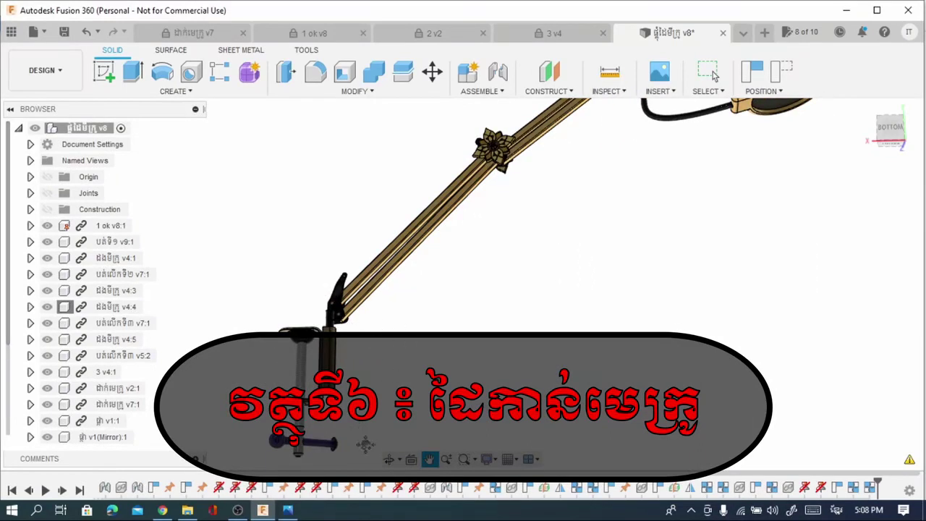
{"action": "left_click", "coordinate": [388, 460]}
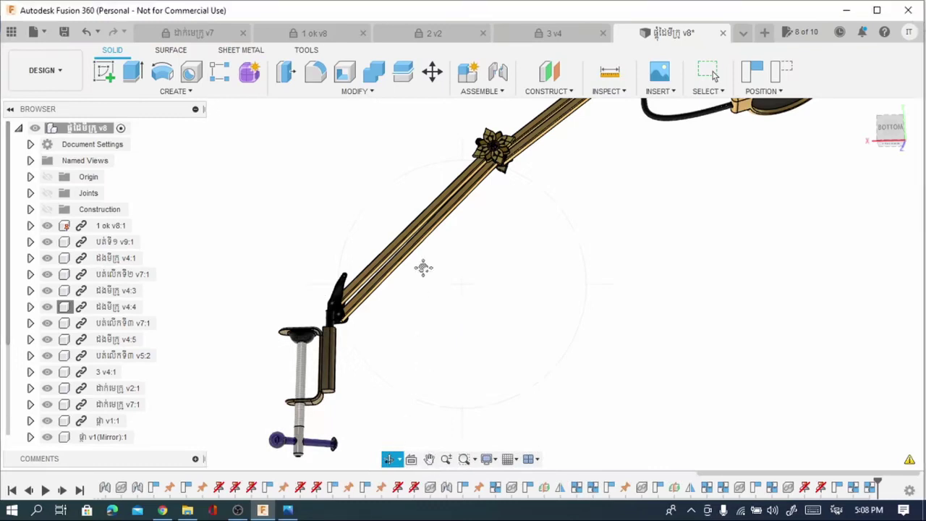
Orbit toward the clamp base, raise it in view, and extend the clamp screw downward.
{"action": "scroll", "coordinate": [438, 211], "scroll_direction": "up", "scroll_amount": 2}
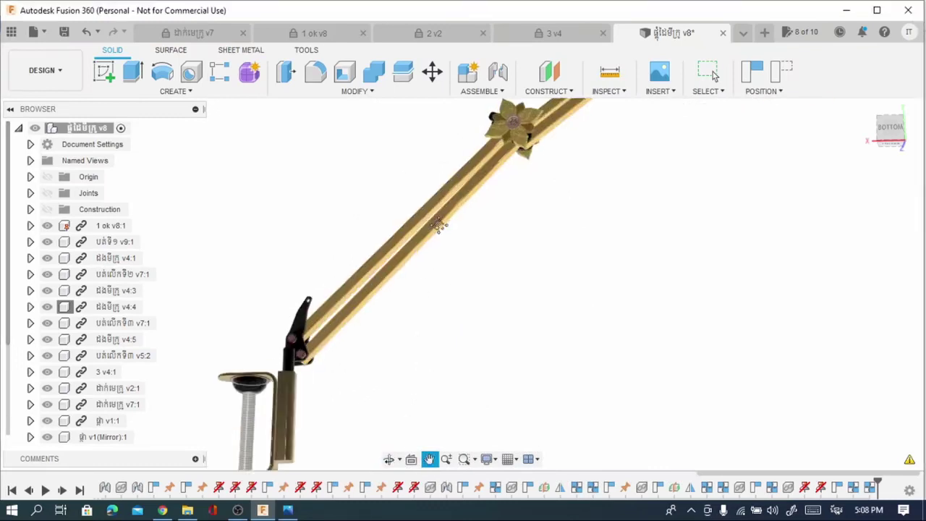
{"action": "scroll", "coordinate": [405, 233], "scroll_direction": "up", "scroll_amount": 2}
{"action": "left_click_drag", "start_coordinate": [410, 260], "coordinate": [364, 292]}
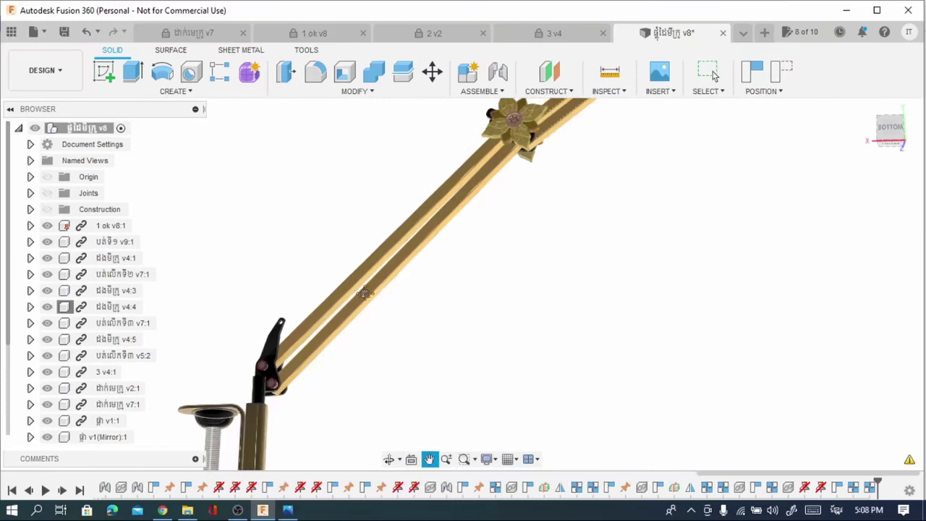
{"action": "mouse_move", "coordinate": [345, 409]}
{"action": "left_mouse_down"}
{"action": "mouse_move", "coordinate": [393, 304]}
{"action": "mouse_move", "coordinate": [436, 252]}
{"action": "left_mouse_up"}
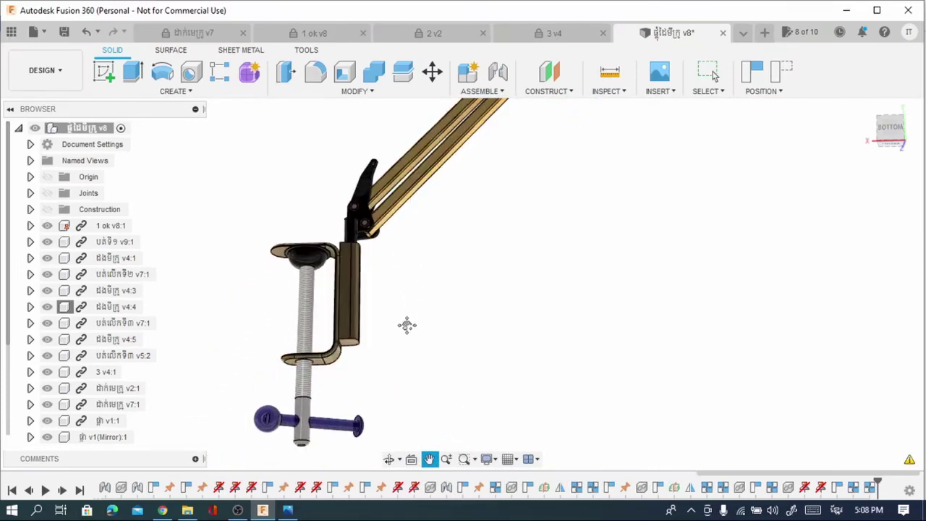
{"action": "left_click_drag", "start_coordinate": [403, 337], "coordinate": [422, 270]}
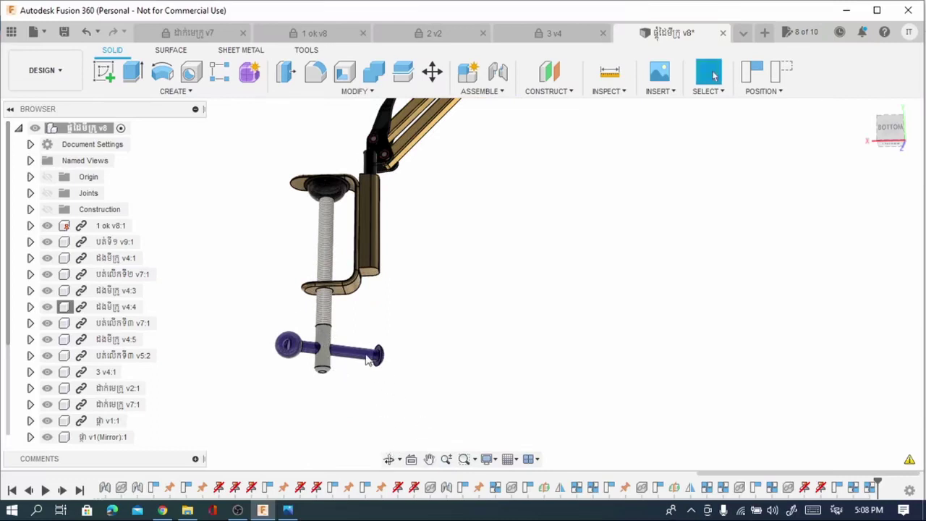
{"action": "left_click_drag", "start_coordinate": [325, 359], "coordinate": [316, 434]}
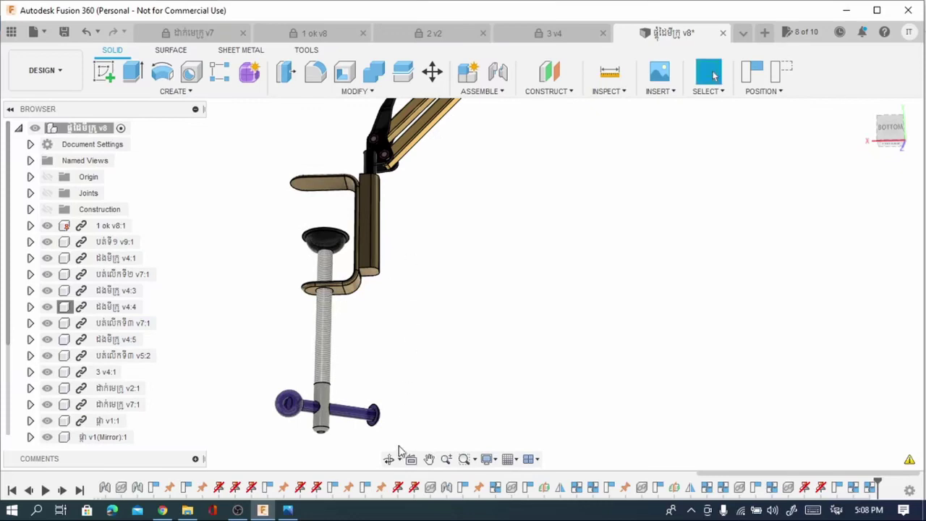
Pan the clamp into view and swing the mic arm from leaning right to leaning left.
{"action": "left_click", "coordinate": [430, 460]}
{"action": "mouse_move", "coordinate": [411, 242]}
{"action": "left_mouse_down"}
{"action": "mouse_move", "coordinate": [370, 350]}
{"action": "mouse_move", "coordinate": [351, 309]}
{"action": "left_mouse_up"}
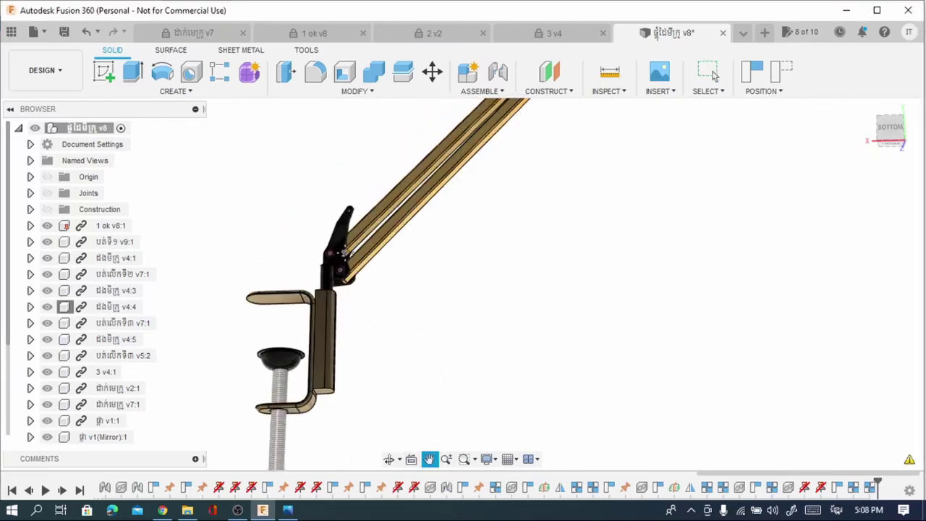
{"action": "mouse_move", "coordinate": [340, 246]}
{"action": "left_mouse_down"}
{"action": "mouse_move", "coordinate": [223, 248]}
{"action": "mouse_move", "coordinate": [376, 253]}
{"action": "mouse_move", "coordinate": [191, 240]}
{"action": "mouse_move", "coordinate": [333, 248]}
{"action": "mouse_move", "coordinate": [284, 248]}
{"action": "left_mouse_up"}
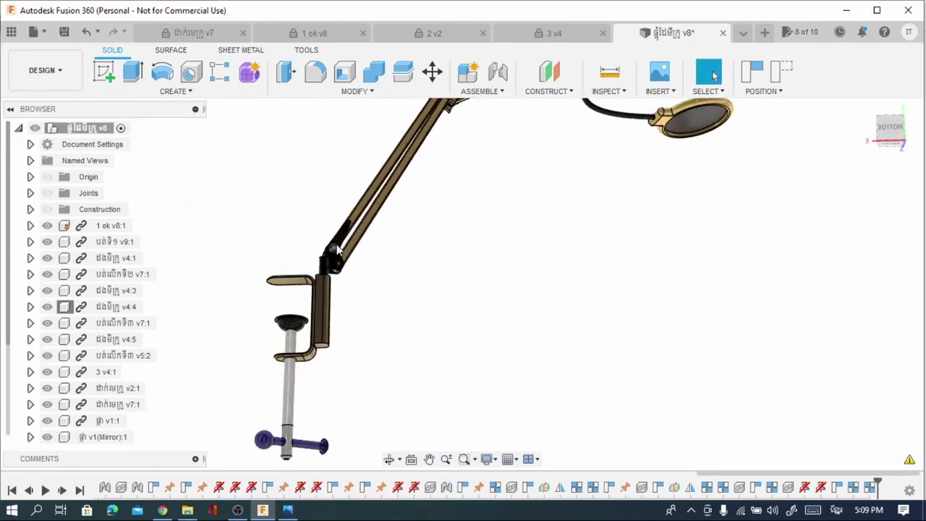
{"action": "scroll", "coordinate": [397, 125], "scroll_direction": "down", "scroll_amount": 2}
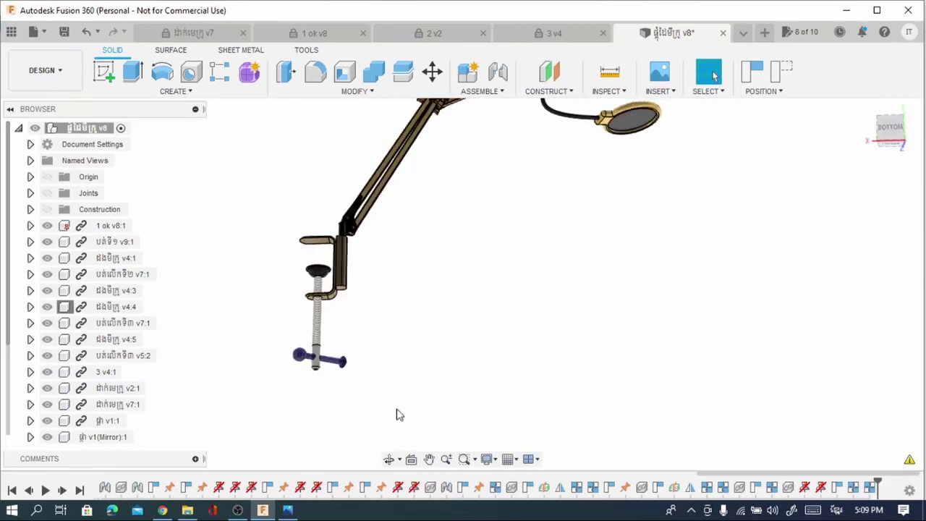
{"action": "left_click", "coordinate": [431, 463]}
{"action": "left_click_drag", "start_coordinate": [424, 209], "coordinate": [352, 353]}
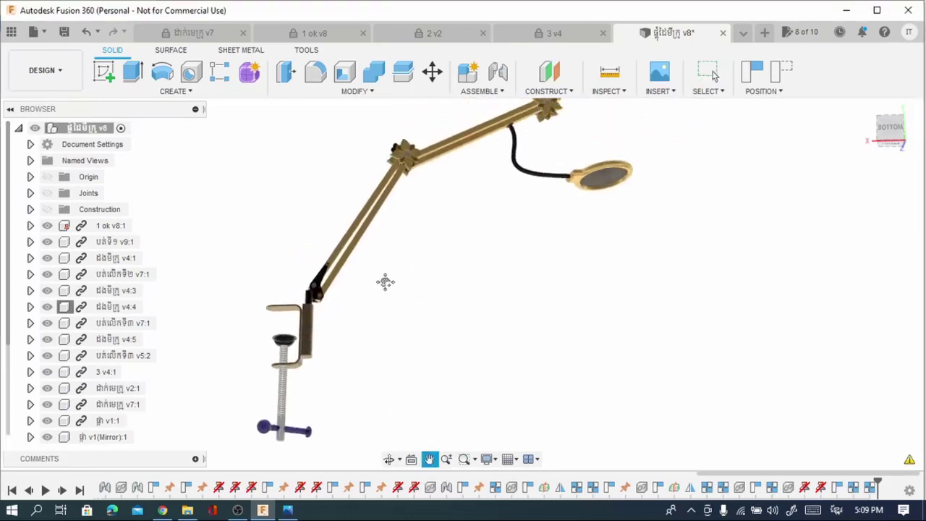
{"action": "scroll", "coordinate": [352, 339], "scroll_direction": "up", "scroll_amount": 2}
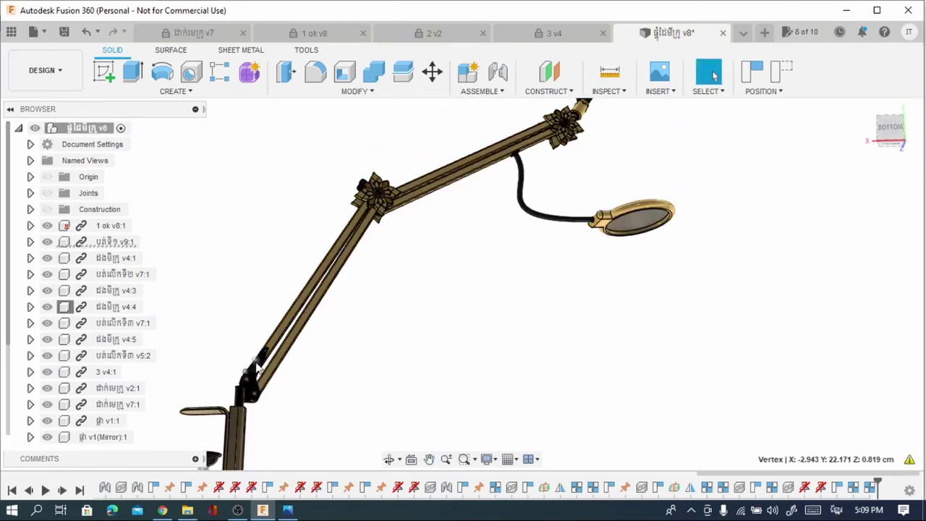
{"action": "scroll", "coordinate": [248, 384], "scroll_direction": "up", "scroll_amount": 1}
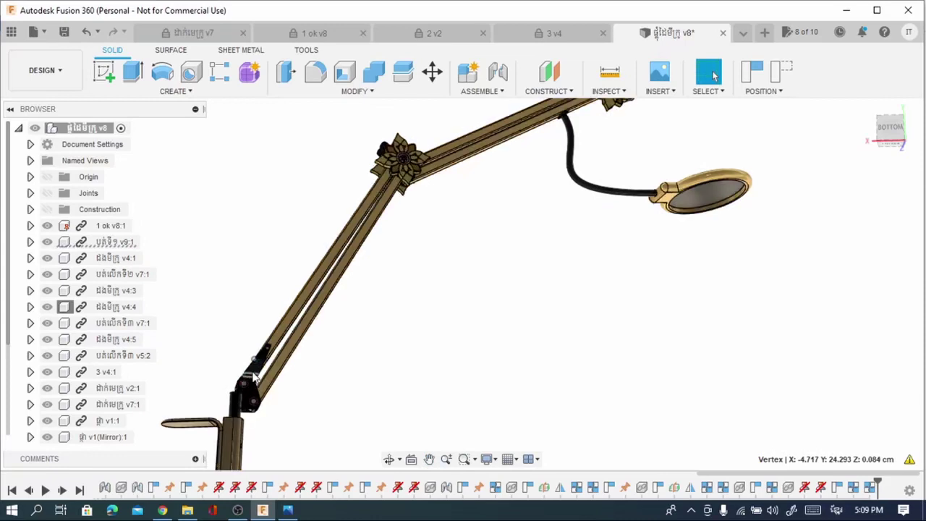
Ground the lower pivot bracket, capture the arm's position, and lower the arm to a shallow angle.
{"action": "left_click", "coordinate": [101, 245]}
{"action": "right_click", "coordinate": [101, 244]}
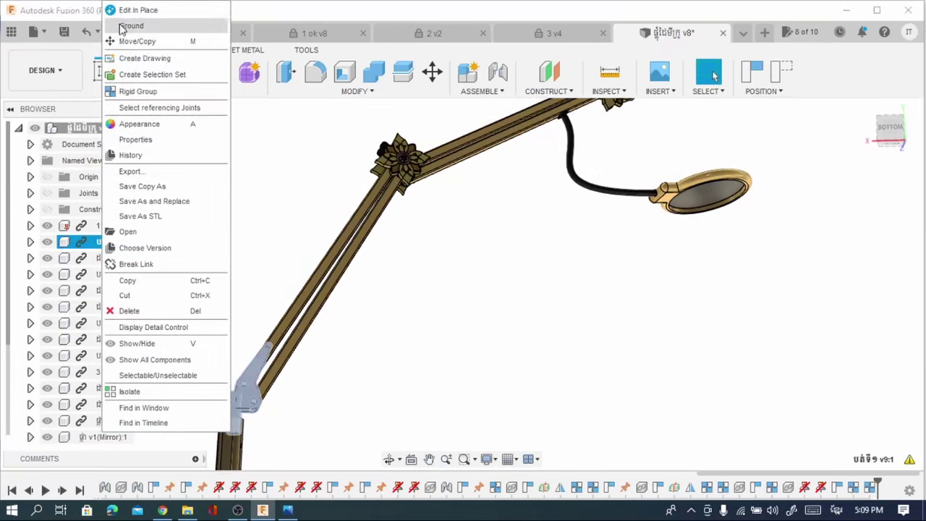
{"action": "left_click", "coordinate": [121, 27]}
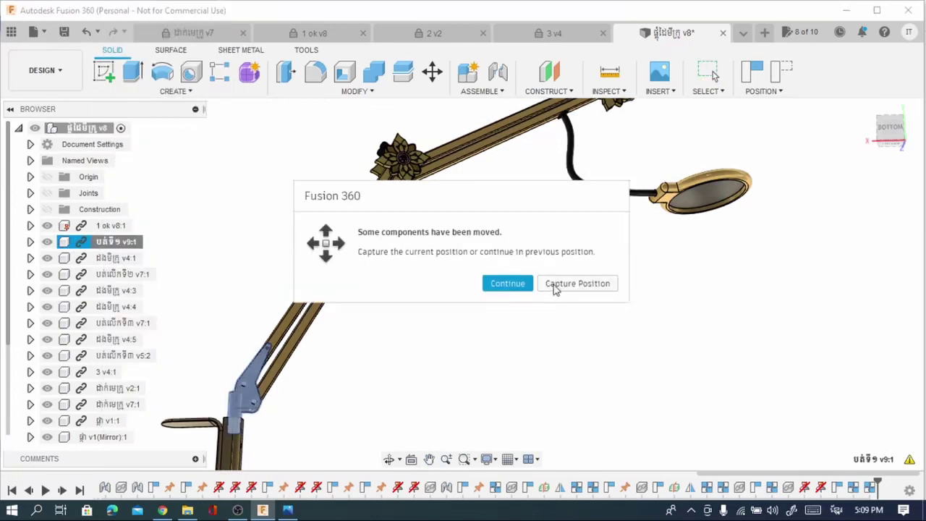
{"action": "left_click", "coordinate": [555, 286]}
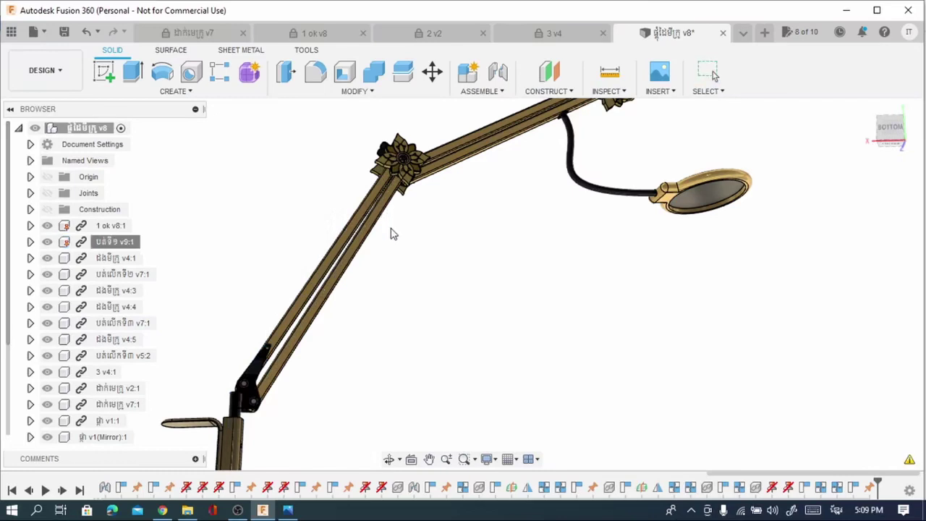
{"action": "mouse_move", "coordinate": [356, 244]}
{"action": "left_mouse_down"}
{"action": "mouse_move", "coordinate": [397, 329]}
{"action": "mouse_move", "coordinate": [404, 440]}
{"action": "left_mouse_up"}
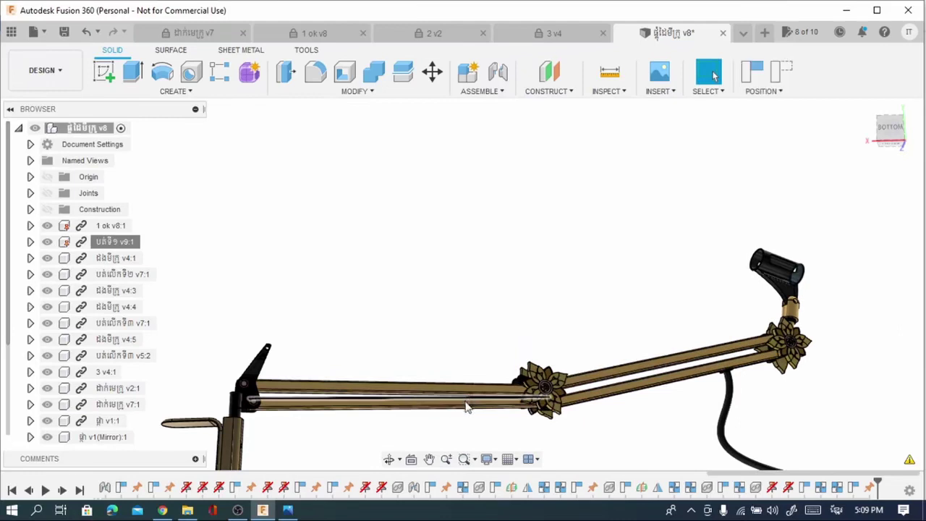
Swing the mic arm back up to a steep angle and zoom in.
{"action": "mouse_move", "coordinate": [465, 408]}
{"action": "left_mouse_down"}
{"action": "mouse_move", "coordinate": [397, 303]}
{"action": "mouse_move", "coordinate": [314, 250]}
{"action": "mouse_move", "coordinate": [286, 244]}
{"action": "mouse_move", "coordinate": [310, 250]}
{"action": "mouse_move", "coordinate": [212, 186]}
{"action": "left_mouse_up"}
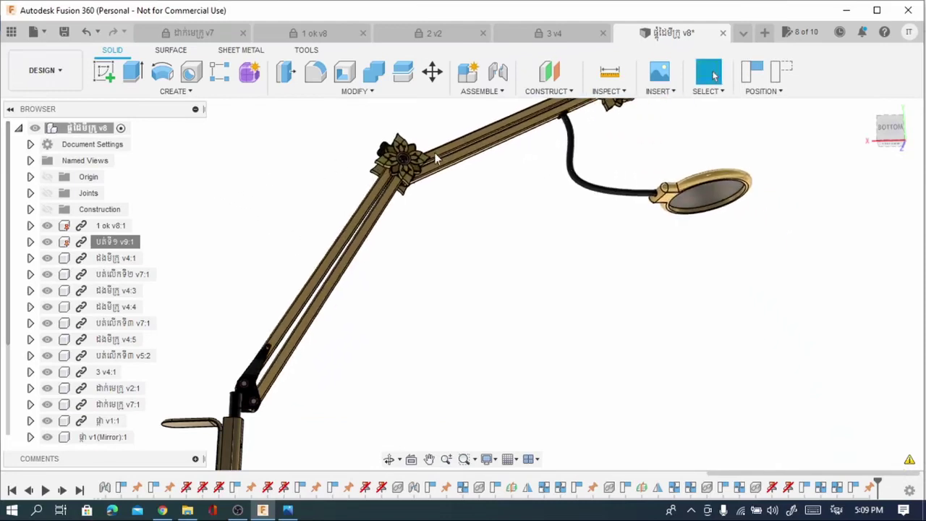
{"action": "scroll", "coordinate": [404, 147], "scroll_direction": "up", "scroll_amount": 2}
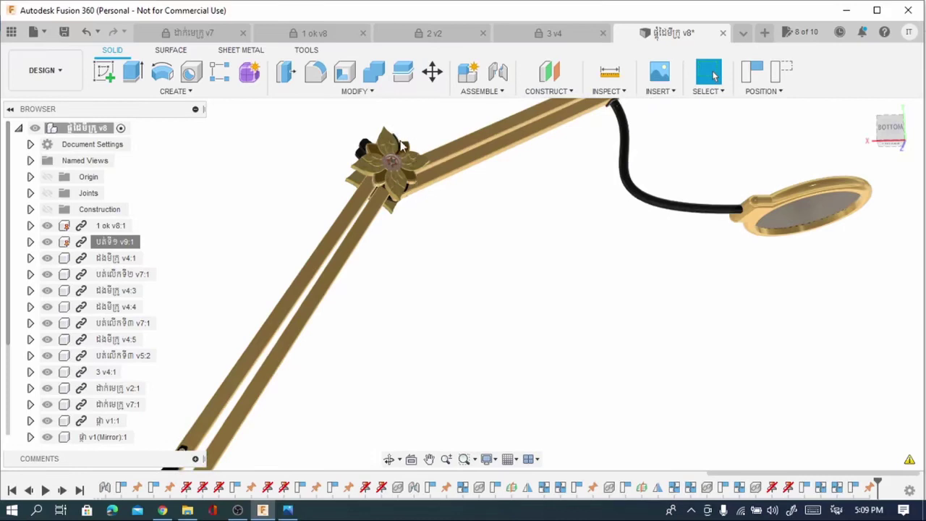
{"action": "scroll", "coordinate": [402, 145], "scroll_direction": "up", "scroll_amount": 1}
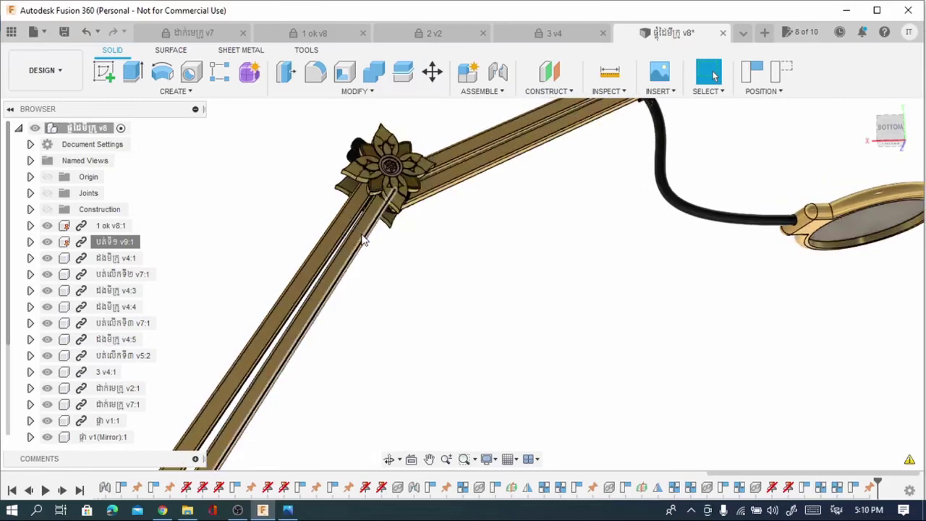
Ground the ដងមីក្រូ v4:3 rail component in place, confirming the moved-components prompt.
{"action": "left_click", "coordinate": [114, 290]}
{"action": "right_click", "coordinate": [117, 290]}
{"action": "left_click", "coordinate": [153, 27]}
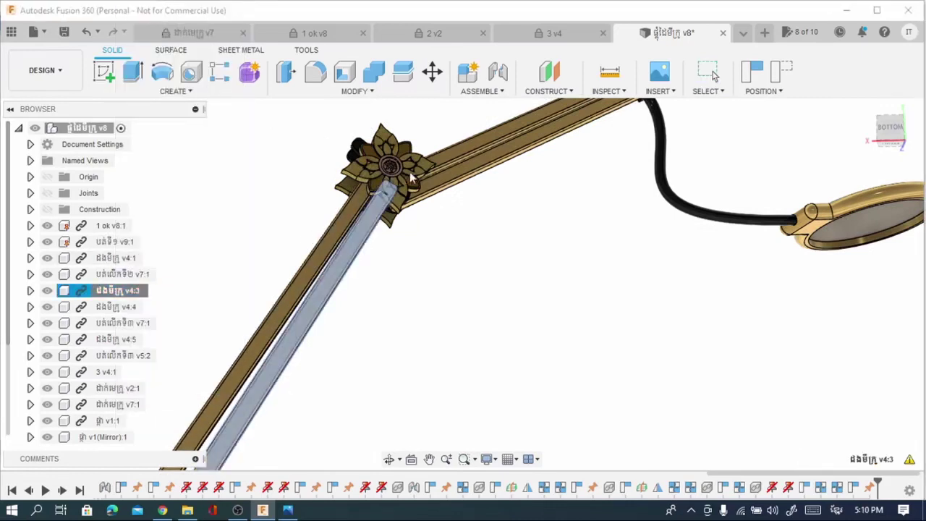
{"action": "left_click", "coordinate": [568, 285]}
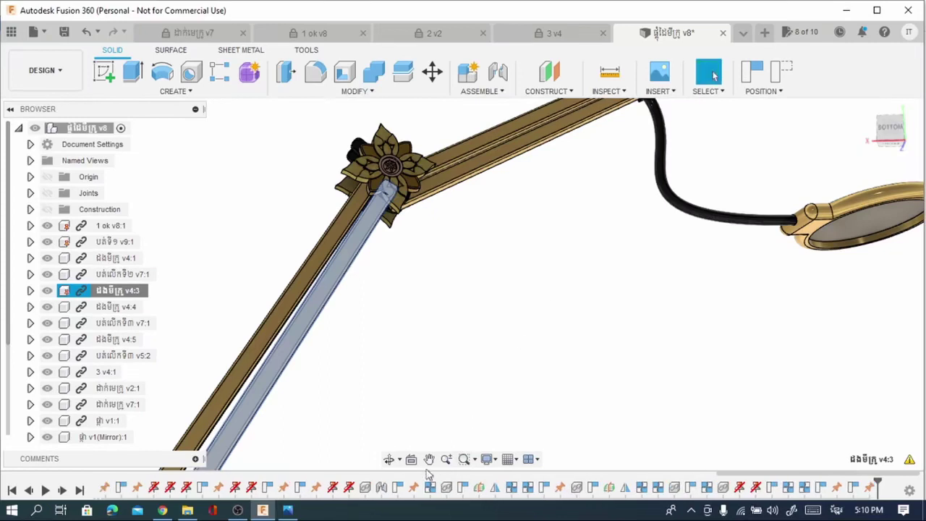
Pan and orbit to bring both flower joints and the magnifier into view.
{"action": "left_click", "coordinate": [428, 463]}
{"action": "mouse_move", "coordinate": [572, 256]}
{"action": "left_mouse_down"}
{"action": "mouse_move", "coordinate": [349, 381]}
{"action": "mouse_move", "coordinate": [353, 316]}
{"action": "mouse_move", "coordinate": [417, 393]}
{"action": "left_mouse_up"}
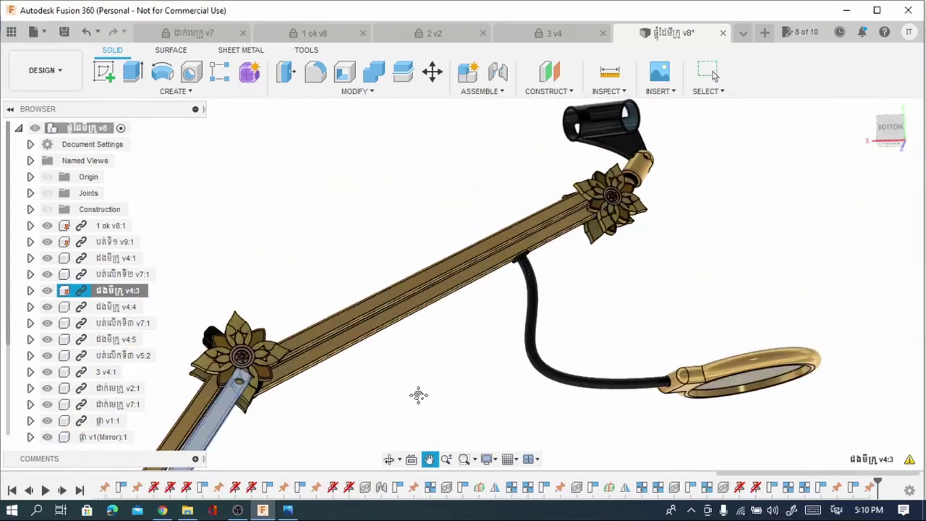
{"action": "scroll", "coordinate": [472, 288], "scroll_direction": "down", "scroll_amount": 2}
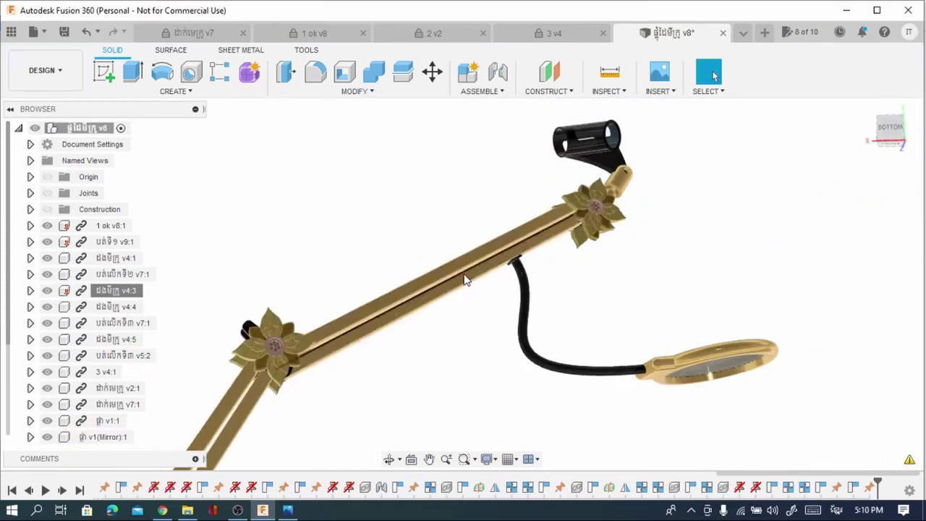
{"action": "mouse_move", "coordinate": [465, 280]}
{"action": "middle_mouse_down", "text": "shift"}
{"action": "mouse_move", "coordinate": [474, 343]}
{"action": "mouse_move", "coordinate": [418, 421]}
{"action": "mouse_move", "coordinate": [301, 457]}
{"action": "middle_mouse_up", "text": "shift"}
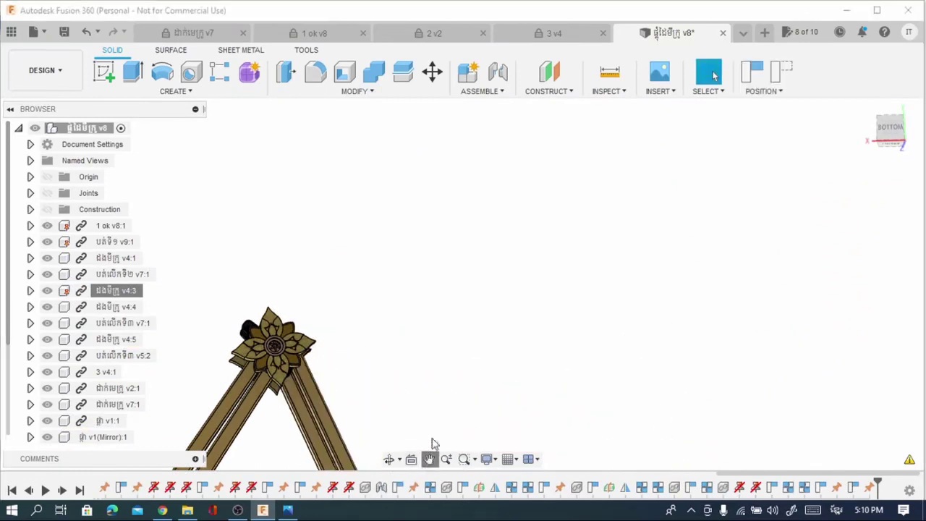
Reveal the clamp and cable, then swing the upper arm up to horizontal.
{"action": "left_click", "coordinate": [429, 460]}
{"action": "left_click_drag", "start_coordinate": [430, 264], "coordinate": [432, 224]}
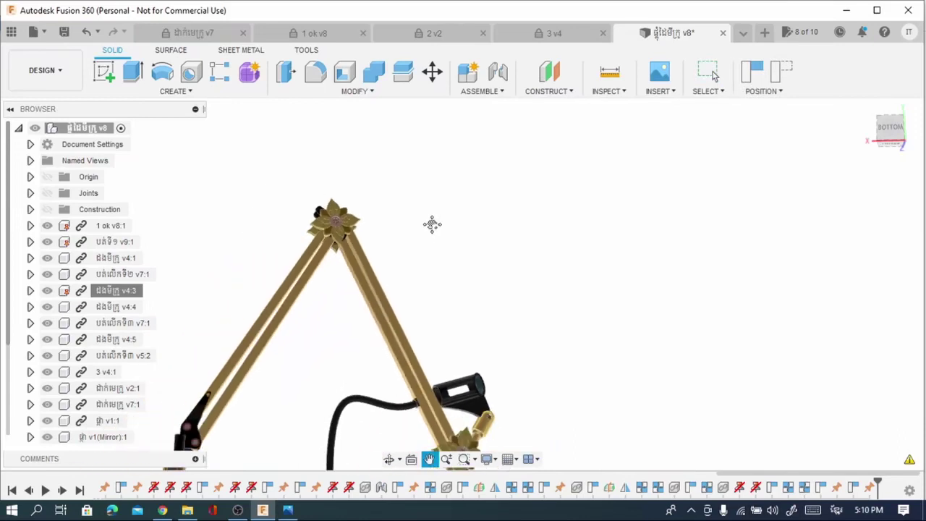
{"action": "scroll", "coordinate": [432, 224], "scroll_direction": "down", "scroll_amount": 2}
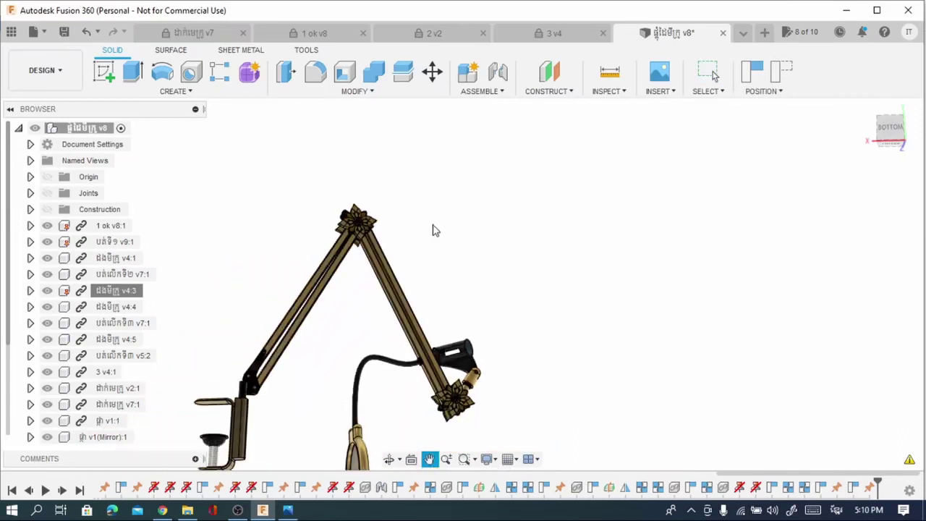
{"action": "mouse_move", "coordinate": [402, 318]}
{"action": "left_mouse_down"}
{"action": "mouse_move", "coordinate": [430, 230]}
{"action": "mouse_move", "coordinate": [405, 181]}
{"action": "mouse_move", "coordinate": [421, 217]}
{"action": "mouse_move", "coordinate": [424, 190]}
{"action": "left_mouse_up"}
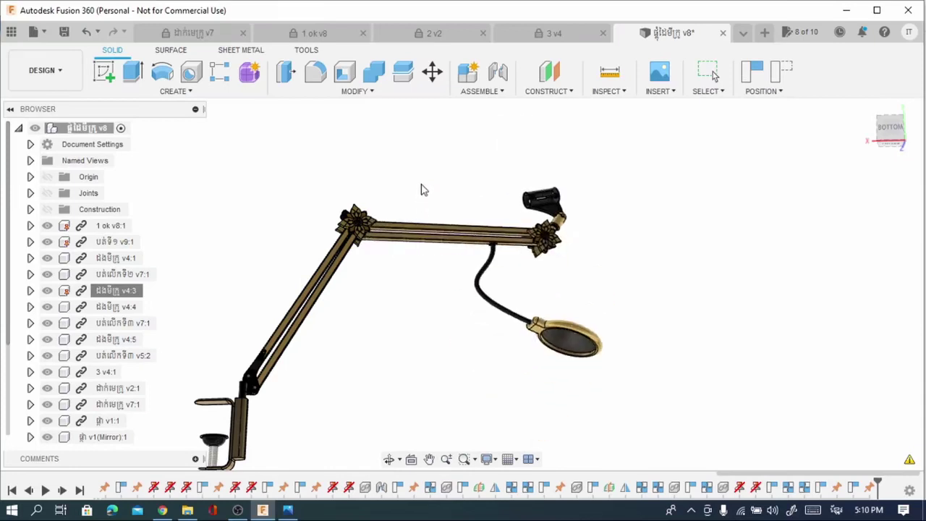
{"action": "scroll", "coordinate": [607, 183], "scroll_direction": "up", "scroll_amount": 3}
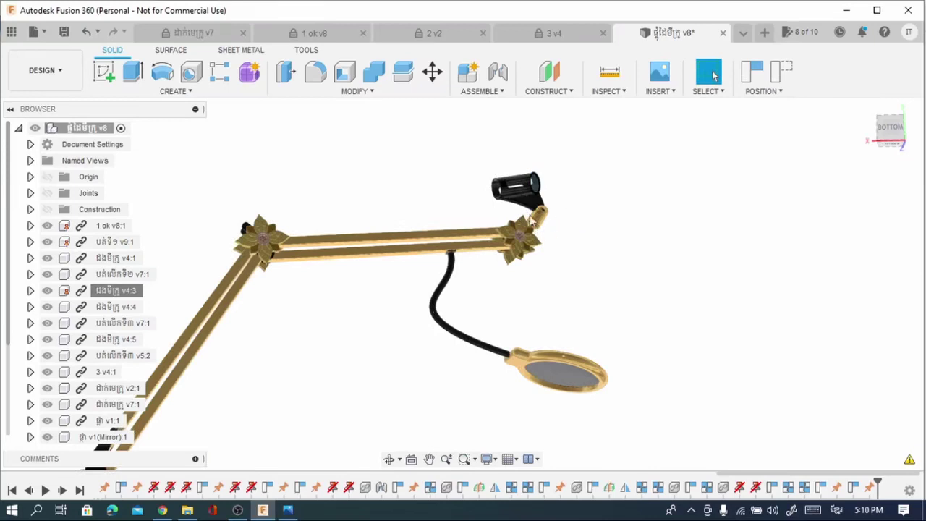
{"action": "scroll", "coordinate": [539, 217], "scroll_direction": "up", "scroll_amount": 3}
{"action": "scroll", "coordinate": [534, 220], "scroll_direction": "up", "scroll_amount": 3}
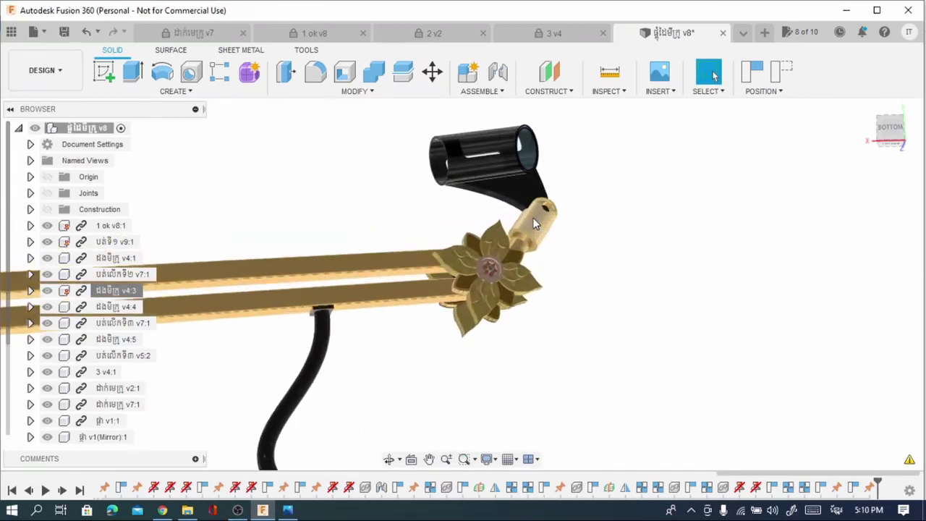
View the arm from the back and below, then zoom in on the mic-holder joint.
{"action": "left_click", "coordinate": [888, 131]}
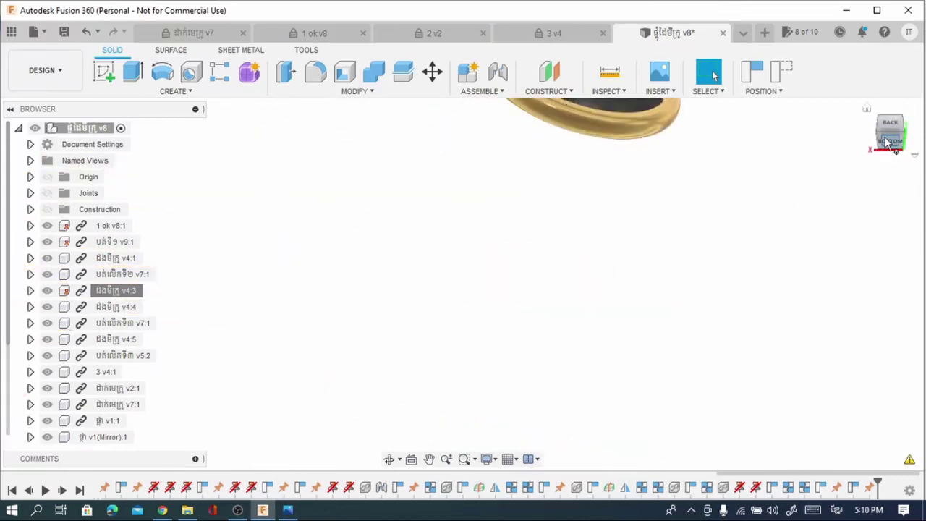
{"action": "left_click", "coordinate": [888, 141]}
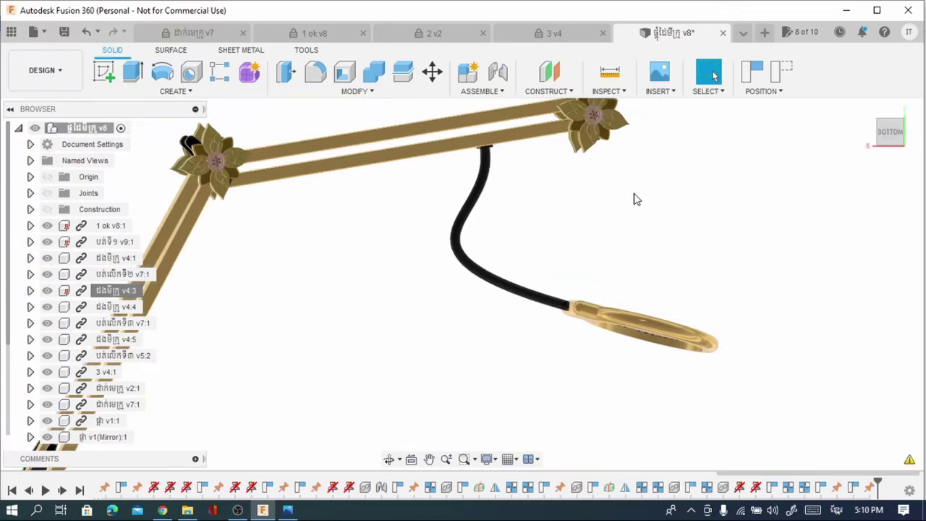
{"action": "left_click", "coordinate": [429, 460]}
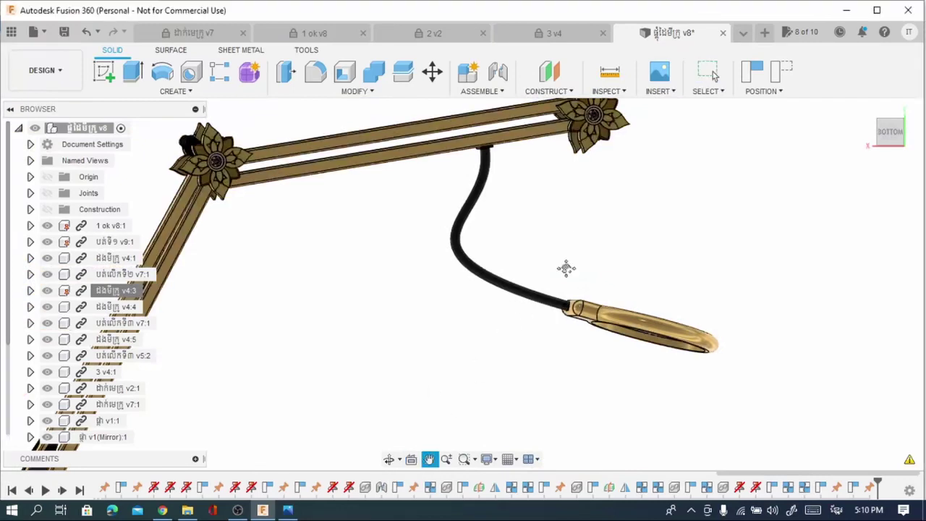
{"action": "left_click_drag", "start_coordinate": [546, 289], "coordinate": [502, 341]}
{"action": "left_click_drag", "start_coordinate": [560, 231], "coordinate": [552, 259]}
{"action": "scroll", "coordinate": [554, 250], "scroll_direction": "up", "scroll_amount": 2}
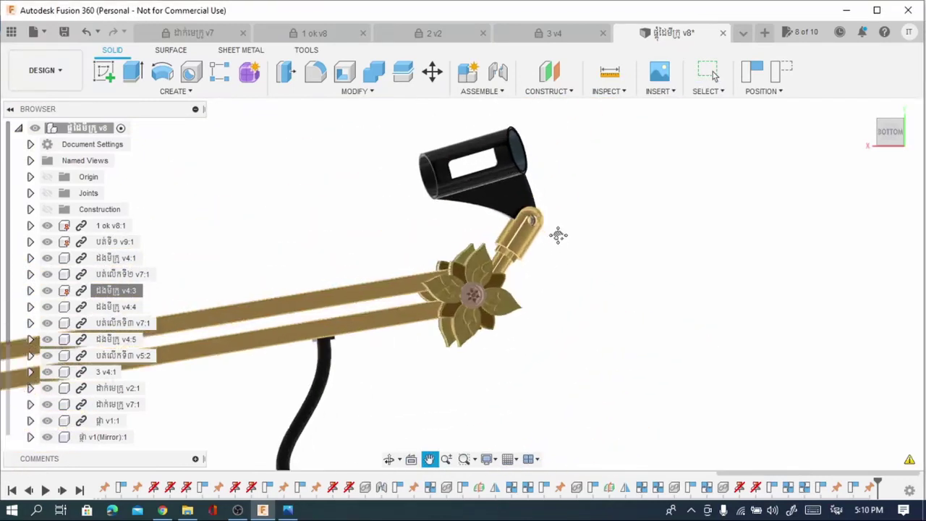
{"action": "scroll", "coordinate": [558, 235], "scroll_direction": "up", "scroll_amount": 2}
{"action": "scroll", "coordinate": [558, 236], "scroll_direction": "up", "scroll_amount": 2}
{"action": "scroll", "coordinate": [559, 239], "scroll_direction": "up", "scroll_amount": 2}
{"action": "key", "text": "Escape"}
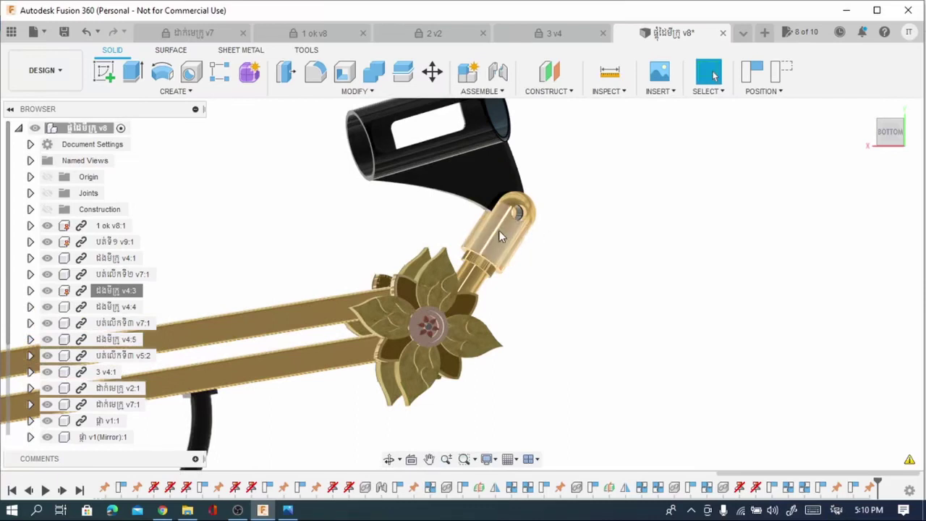
Select the upper arm, continue past the moved-components prompt, and swing the mic holder down.
{"action": "left_click", "coordinate": [311, 316]}
{"action": "right_click", "coordinate": [113, 342]}
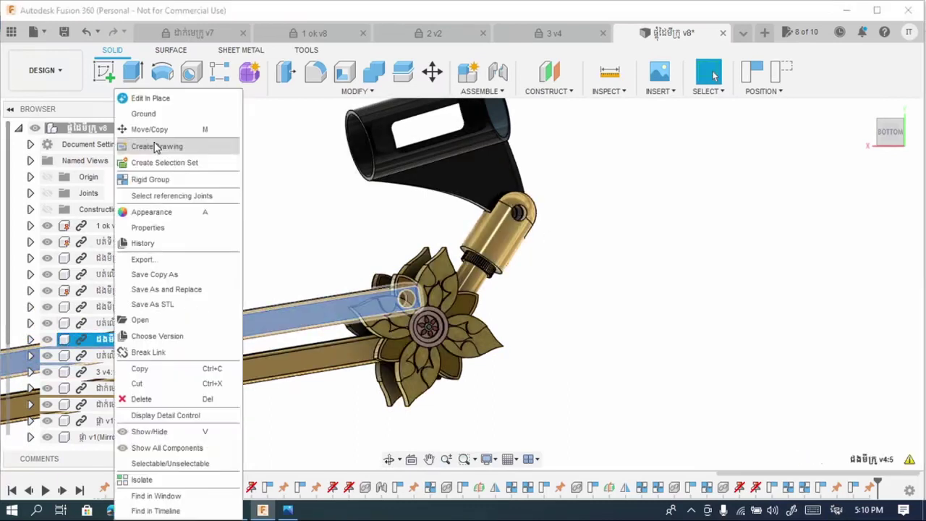
{"action": "left_click", "coordinate": [149, 129]}
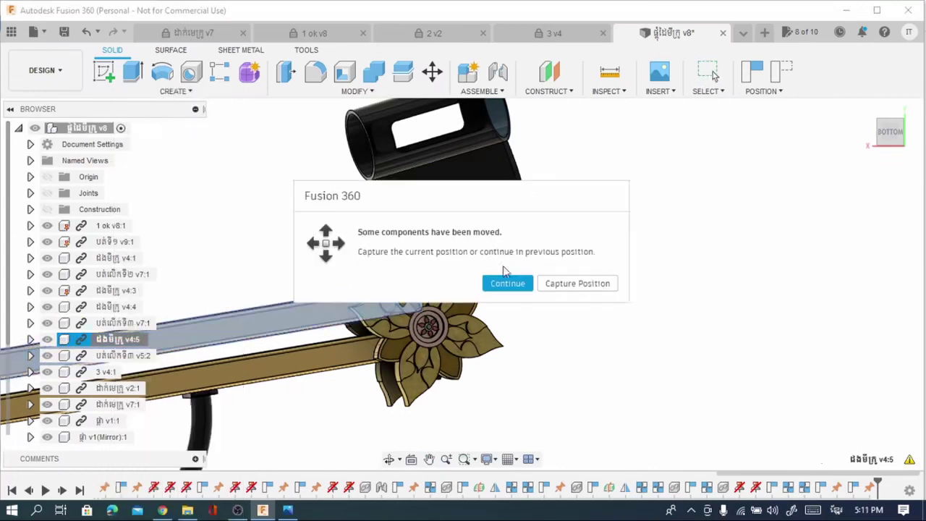
{"action": "left_click", "coordinate": [568, 284]}
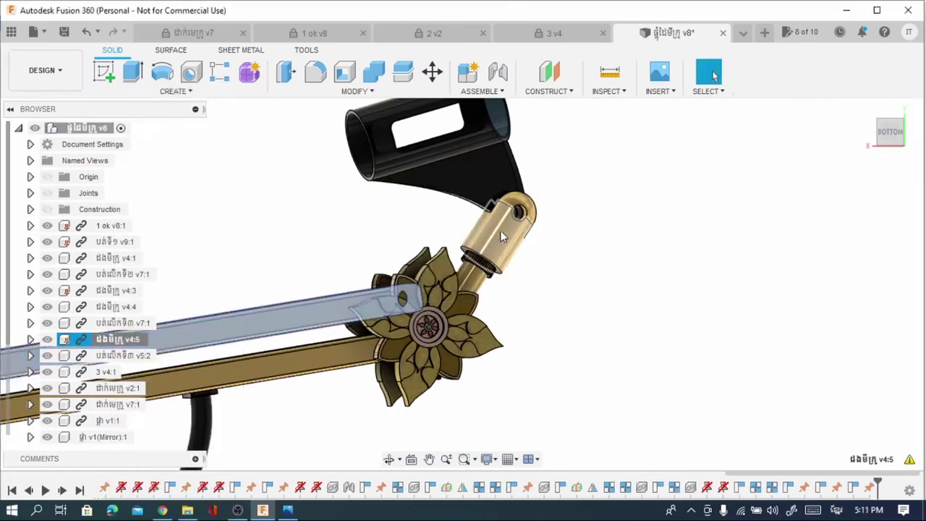
{"action": "mouse_move", "coordinate": [504, 232]}
{"action": "left_mouse_down"}
{"action": "mouse_move", "coordinate": [443, 391]}
{"action": "mouse_move", "coordinate": [377, 402]}
{"action": "mouse_move", "coordinate": [489, 346]}
{"action": "mouse_move", "coordinate": [374, 270]}
{"action": "mouse_move", "coordinate": [451, 283]}
{"action": "mouse_move", "coordinate": [340, 368]}
{"action": "mouse_move", "coordinate": [462, 340]}
{"action": "mouse_move", "coordinate": [488, 246]}
{"action": "mouse_move", "coordinate": [482, 310]}
{"action": "mouse_move", "coordinate": [426, 428]}
{"action": "mouse_move", "coordinate": [471, 398]}
{"action": "mouse_move", "coordinate": [539, 297]}
{"action": "mouse_move", "coordinate": [521, 241]}
{"action": "left_mouse_up"}
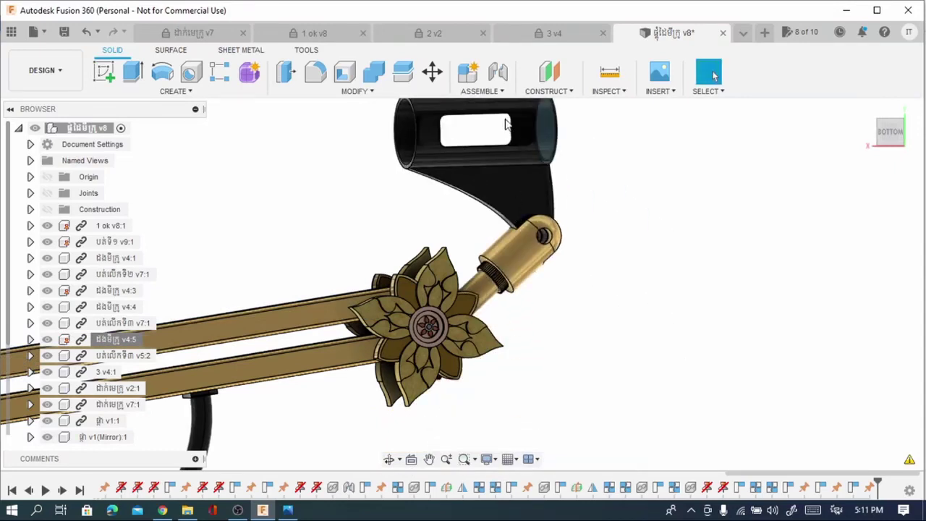
Select the gold joint cylinder, continue past the prompt, and rotate the black bracket up about it.
{"action": "left_click", "coordinate": [519, 251]}
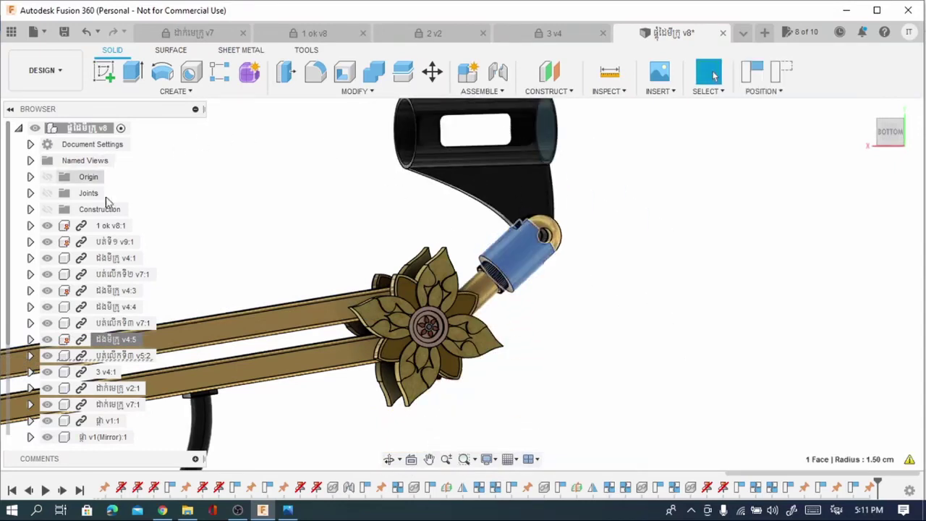
{"action": "right_click", "coordinate": [109, 360]}
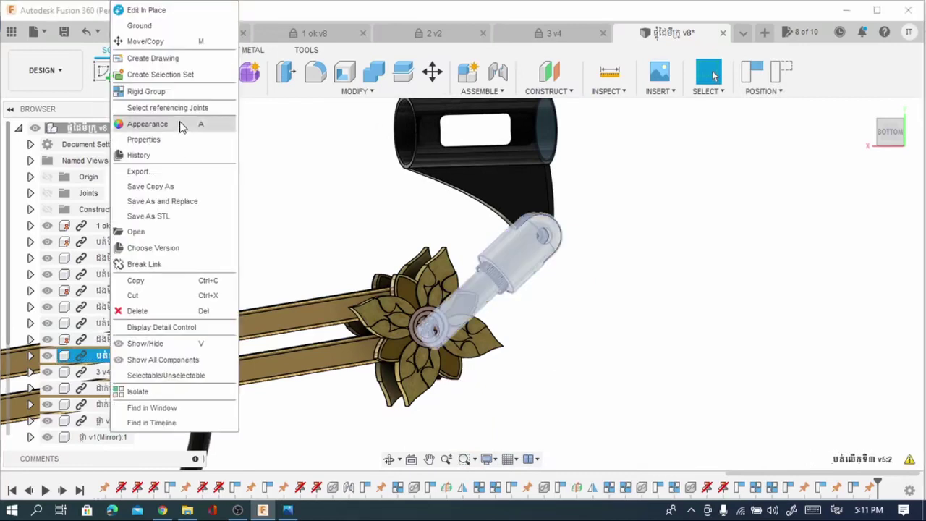
{"action": "left_click", "coordinate": [163, 61]}
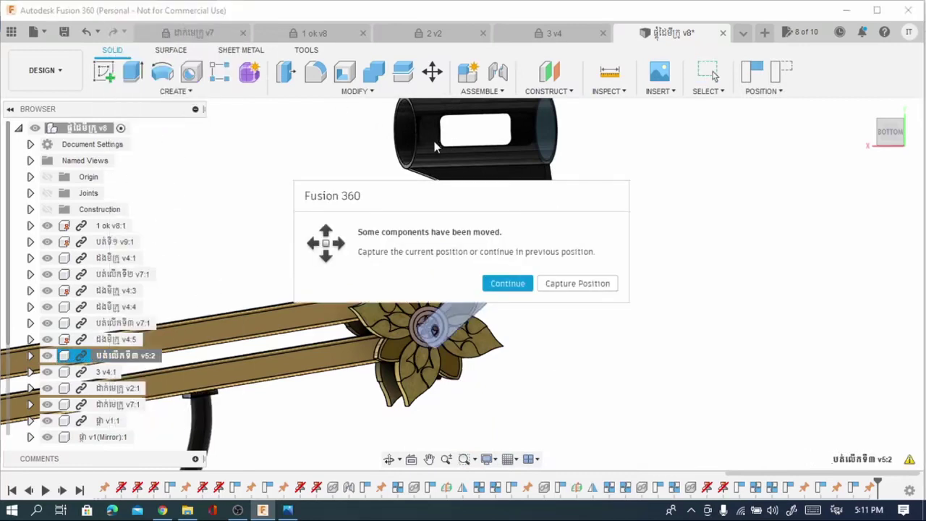
{"action": "left_click", "coordinate": [576, 285]}
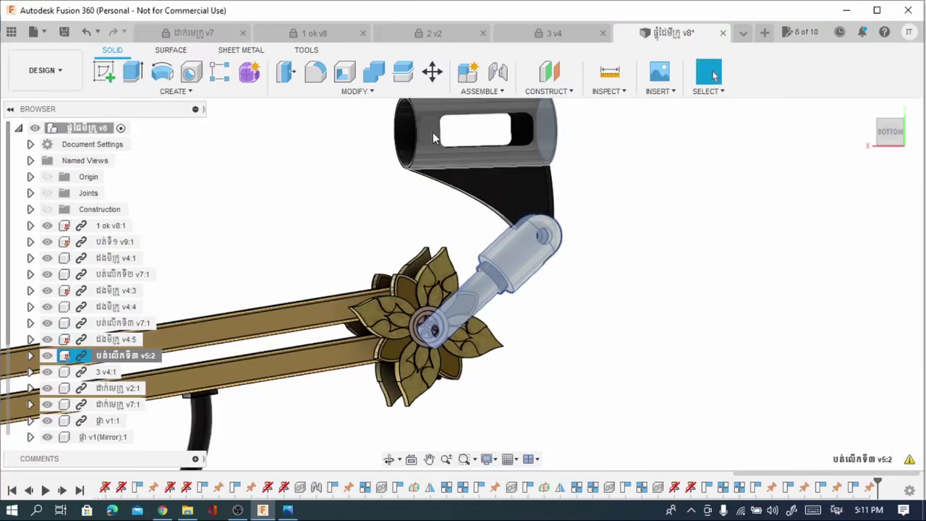
{"action": "key", "text": "Escape"}
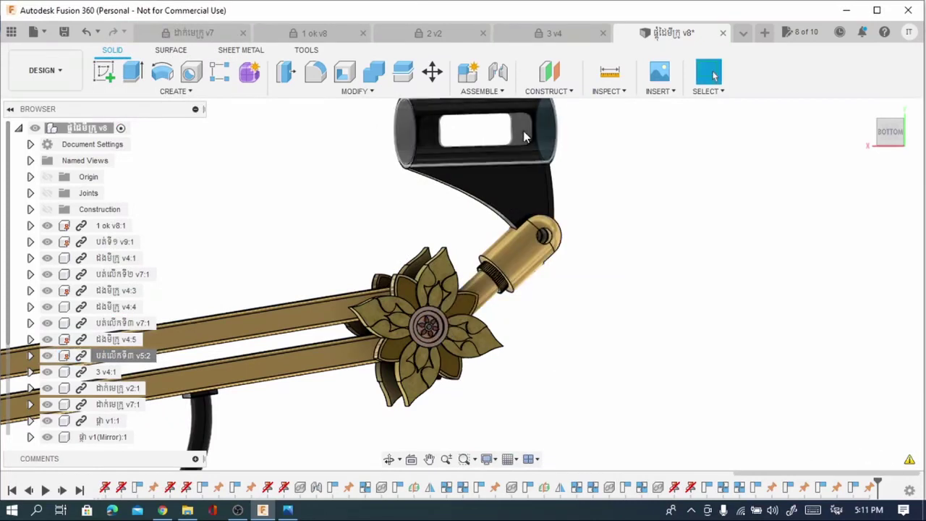
{"action": "mouse_move", "coordinate": [539, 125]}
{"action": "left_mouse_down"}
{"action": "mouse_move", "coordinate": [597, 213]}
{"action": "mouse_move", "coordinate": [566, 267]}
{"action": "mouse_move", "coordinate": [510, 170]}
{"action": "mouse_move", "coordinate": [585, 252]}
{"action": "mouse_move", "coordinate": [600, 223]}
{"action": "mouse_move", "coordinate": [564, 190]}
{"action": "mouse_move", "coordinate": [565, 308]}
{"action": "mouse_move", "coordinate": [598, 246]}
{"action": "mouse_move", "coordinate": [480, 253]}
{"action": "mouse_move", "coordinate": [456, 274]}
{"action": "left_mouse_up"}
Zoom out from the mic arm, then orbit the Total v7 spinning wheel table to a new angle.
{"action": "scroll", "coordinate": [457, 274], "scroll_direction": "down", "scroll_amount": 2}
{"action": "scroll", "coordinate": [448, 278], "scroll_direction": "down", "scroll_amount": 1}
{"action": "scroll", "coordinate": [427, 296], "scroll_direction": "down", "scroll_amount": 2}
{"action": "scroll", "coordinate": [405, 322], "scroll_direction": "down", "scroll_amount": 1}
{"action": "scroll", "coordinate": [405, 322], "scroll_direction": "down", "scroll_amount": 1}
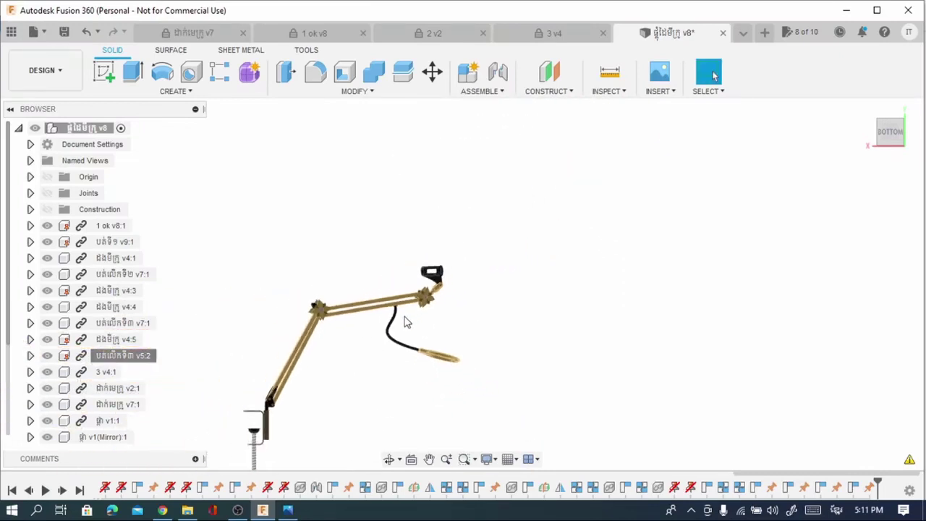
{"action": "scroll", "coordinate": [381, 387], "scroll_direction": "up", "scroll_amount": 1}
{"action": "scroll", "coordinate": [371, 382], "scroll_direction": "up", "scroll_amount": 2}
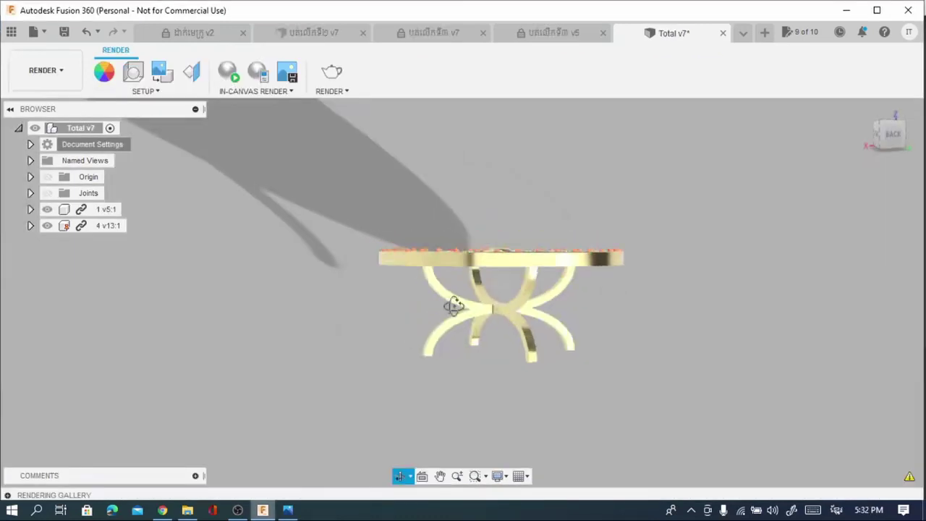
{"action": "mouse_move", "coordinate": [453, 304]}
{"action": "left_mouse_down"}
{"action": "mouse_move", "coordinate": [542, 386]}
{"action": "mouse_move", "coordinate": [538, 283]}
{"action": "mouse_move", "coordinate": [514, 265]}
{"action": "mouse_move", "coordinate": [560, 359]}
{"action": "mouse_move", "coordinate": [568, 393]}
{"action": "mouse_move", "coordinate": [554, 395]}
{"action": "mouse_move", "coordinate": [539, 314]}
{"action": "mouse_move", "coordinate": [507, 321]}
{"action": "mouse_move", "coordinate": [628, 342]}
{"action": "left_mouse_up"}
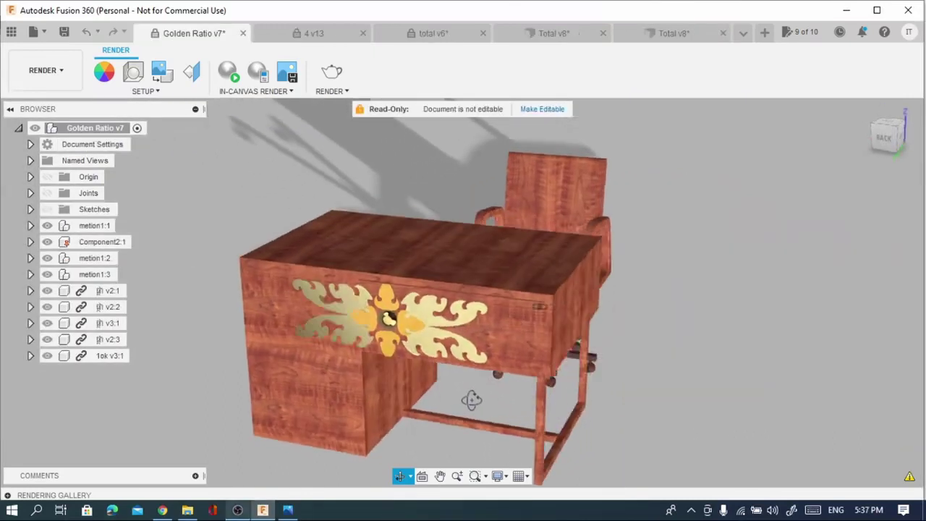
Orbit the wheel table to a side view, then zoom in on the Golden Ratio v7 desk.
{"action": "mouse_move", "coordinate": [471, 400]}
{"action": "left_mouse_down"}
{"action": "mouse_move", "coordinate": [440, 405]}
{"action": "mouse_move", "coordinate": [399, 388]}
{"action": "mouse_move", "coordinate": [256, 380]}
{"action": "mouse_move", "coordinate": [183, 410]}
{"action": "mouse_move", "coordinate": [289, 391]}
{"action": "mouse_move", "coordinate": [137, 397]}
{"action": "left_mouse_up"}
{"action": "scroll", "coordinate": [485, 346], "scroll_direction": "up", "scroll_amount": 3}
{"action": "scroll", "coordinate": [484, 346], "scroll_direction": "up", "scroll_amount": 2}
Orbit the desk and the total v6 handle, then drag the T-head along its joint axis.
{"action": "left_click_drag", "start_coordinate": [335, 340], "coordinate": [464, 320]}
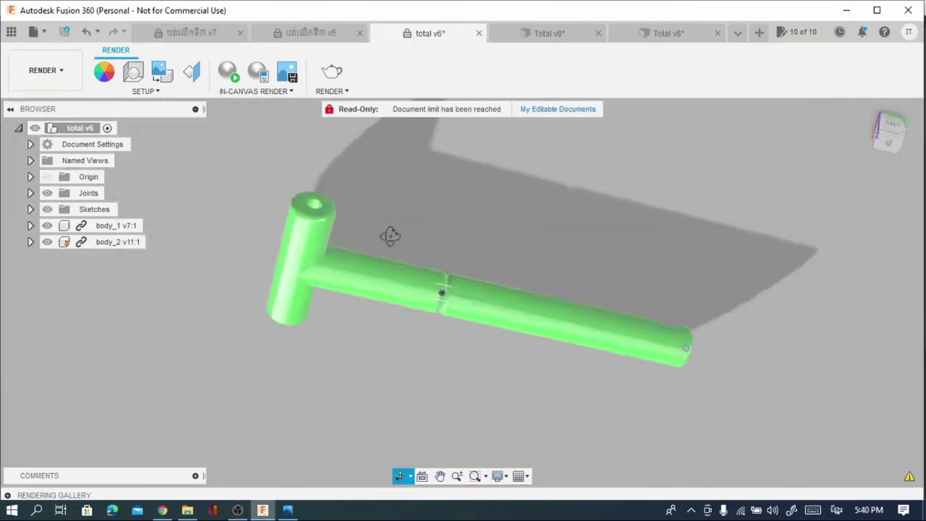
{"action": "mouse_move", "coordinate": [388, 234]}
{"action": "left_mouse_down"}
{"action": "mouse_move", "coordinate": [449, 205]}
{"action": "mouse_move", "coordinate": [530, 219]}
{"action": "mouse_move", "coordinate": [547, 233]}
{"action": "mouse_move", "coordinate": [562, 192]}
{"action": "mouse_move", "coordinate": [546, 222]}
{"action": "left_mouse_up"}
{"action": "mouse_move", "coordinate": [547, 282]}
{"action": "left_mouse_down"}
{"action": "mouse_move", "coordinate": [804, 234]}
{"action": "mouse_move", "coordinate": [769, 229]}
{"action": "mouse_move", "coordinate": [805, 235]}
{"action": "mouse_move", "coordinate": [312, 302]}
{"action": "left_mouse_up"}
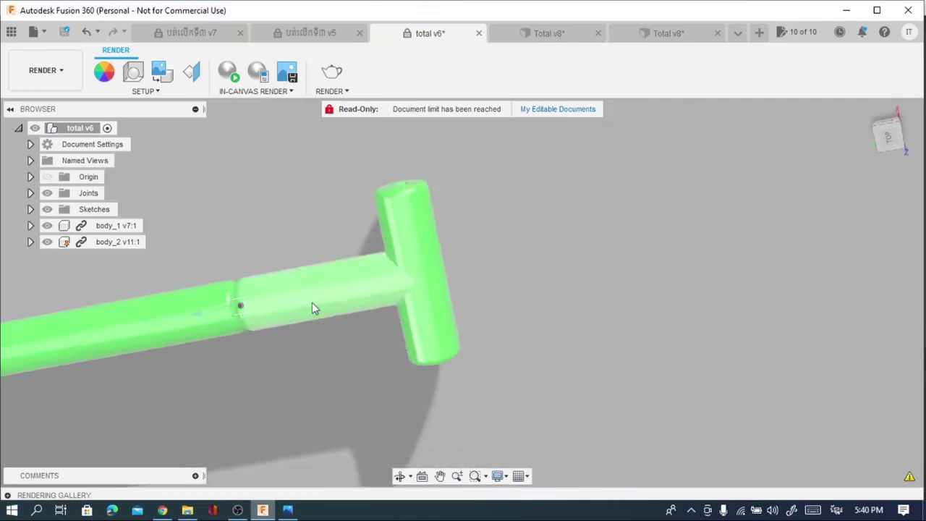
Orbit the green handle model to a new angle before moving to Total v9.
{"action": "mouse_move", "coordinate": [390, 400]}
{"action": "left_mouse_down"}
{"action": "mouse_move", "coordinate": [409, 386]}
{"action": "mouse_move", "coordinate": [403, 352]}
{"action": "mouse_move", "coordinate": [439, 327]}
{"action": "mouse_move", "coordinate": [463, 349]}
{"action": "mouse_move", "coordinate": [533, 326]}
{"action": "mouse_move", "coordinate": [576, 337]}
{"action": "mouse_move", "coordinate": [453, 316]}
{"action": "mouse_move", "coordinate": [427, 316]}
{"action": "mouse_move", "coordinate": [431, 329]}
{"action": "left_mouse_up"}
Zoom in on the central joint, rotate the crossing bars and beam assembly, then zoom back out.
{"action": "scroll", "coordinate": [430, 331], "scroll_direction": "up", "scroll_amount": 5}
{"action": "left_click_drag", "start_coordinate": [456, 225], "coordinate": [427, 224]}
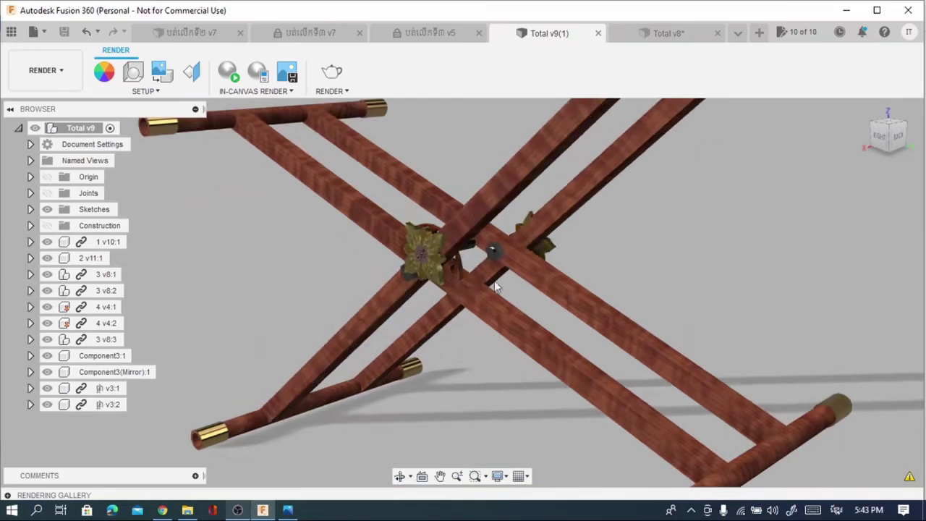
{"action": "left_click_drag", "start_coordinate": [611, 414], "coordinate": [576, 446]}
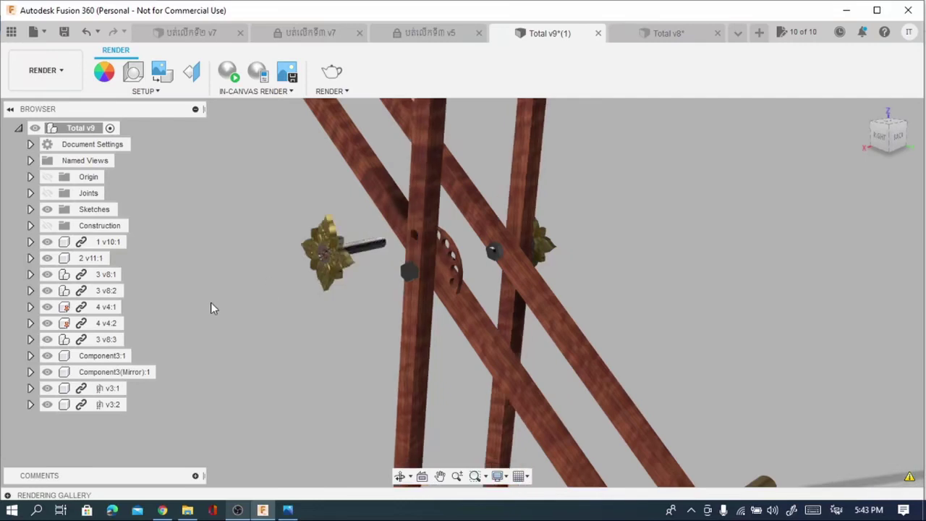
{"action": "scroll", "coordinate": [448, 310], "scroll_direction": "down", "scroll_amount": 5}
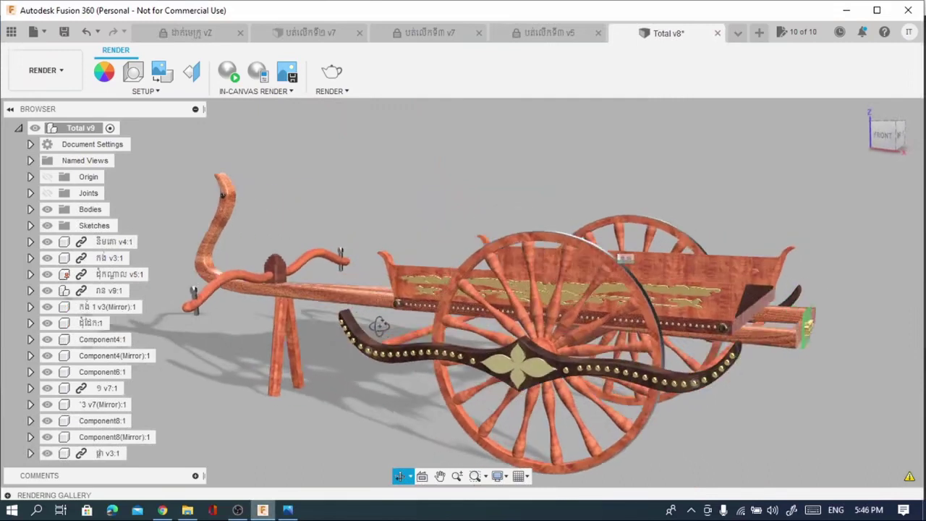
Orbit the Total v8 ox cart through right-side, wheel-and-yoke, rear-quarter and perspective views.
{"action": "middle_click_drag", "start_coordinate": [379, 326], "coordinate": [310, 325], "text": "shift"}
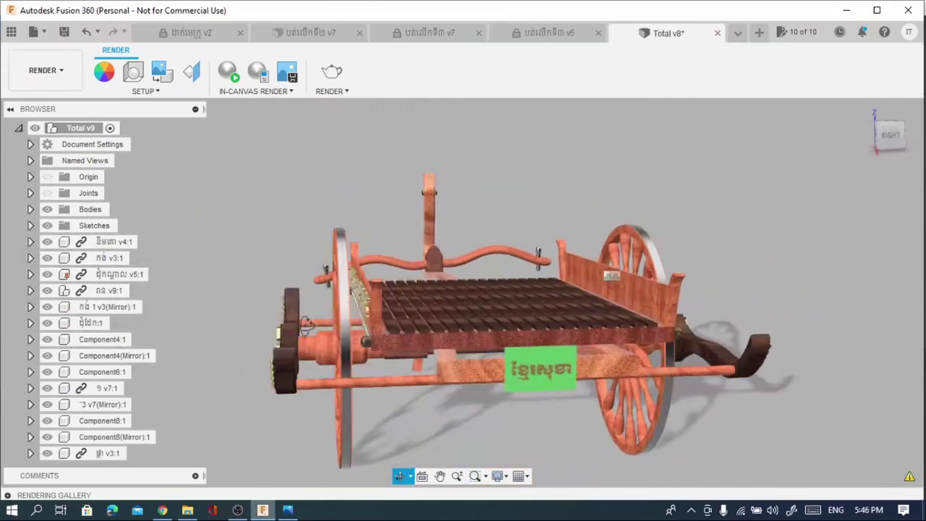
{"action": "mouse_move", "coordinate": [314, 327]}
{"action": "middle_mouse_down", "text": "shift"}
{"action": "mouse_move", "coordinate": [265, 312]}
{"action": "mouse_move", "coordinate": [289, 318]}
{"action": "middle_mouse_up", "text": "shift"}
{"action": "mouse_move", "coordinate": [370, 334]}
{"action": "middle_mouse_down", "text": "shift"}
{"action": "mouse_move", "coordinate": [375, 404]}
{"action": "mouse_move", "coordinate": [591, 277]}
{"action": "middle_mouse_up", "text": "shift"}
{"action": "middle_click_drag", "start_coordinate": [591, 217], "coordinate": [434, 362], "text": "shift"}
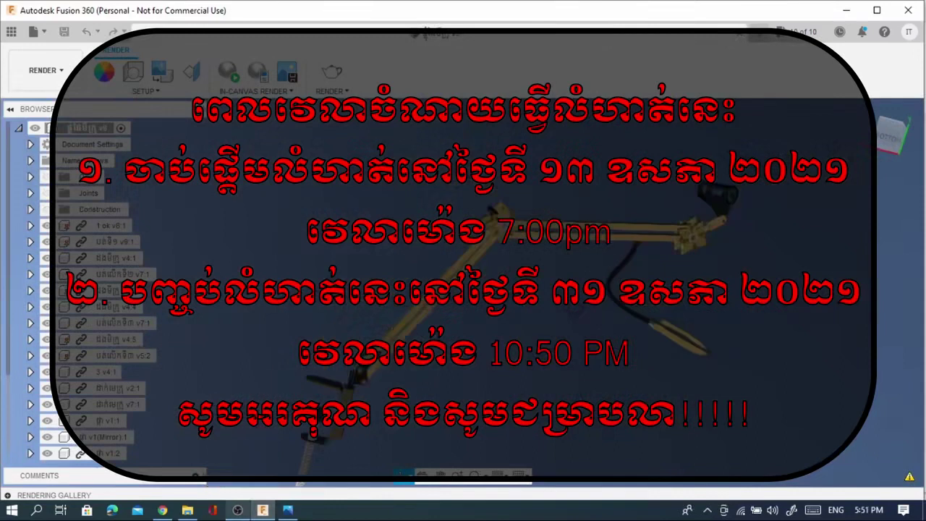